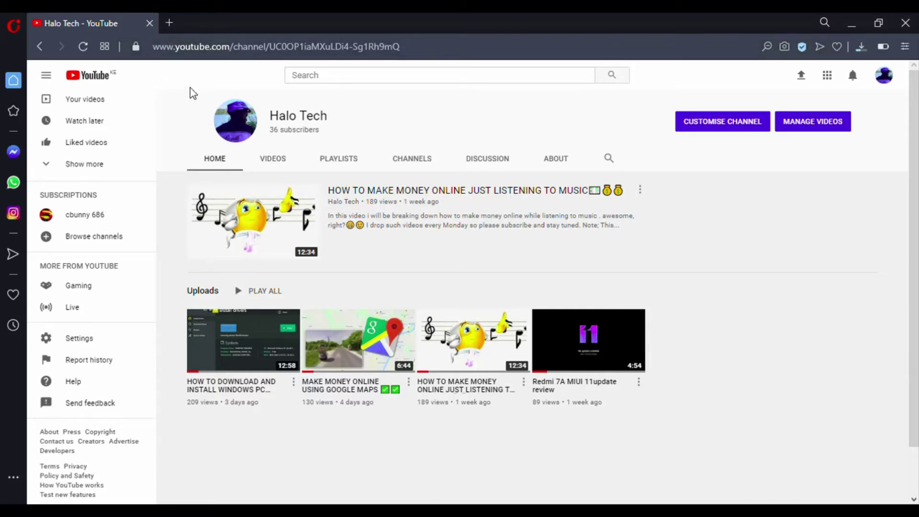
Open office.com in a new browser tab.
click(169, 23)
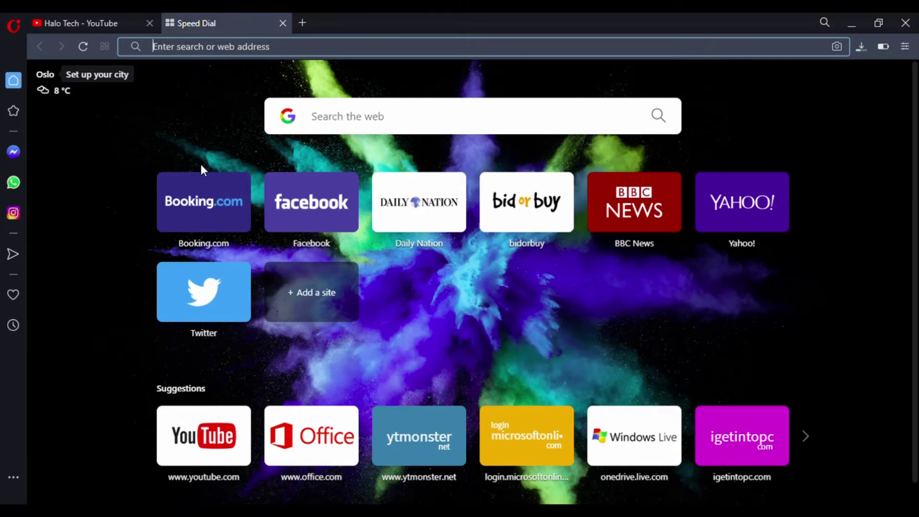
text(office)
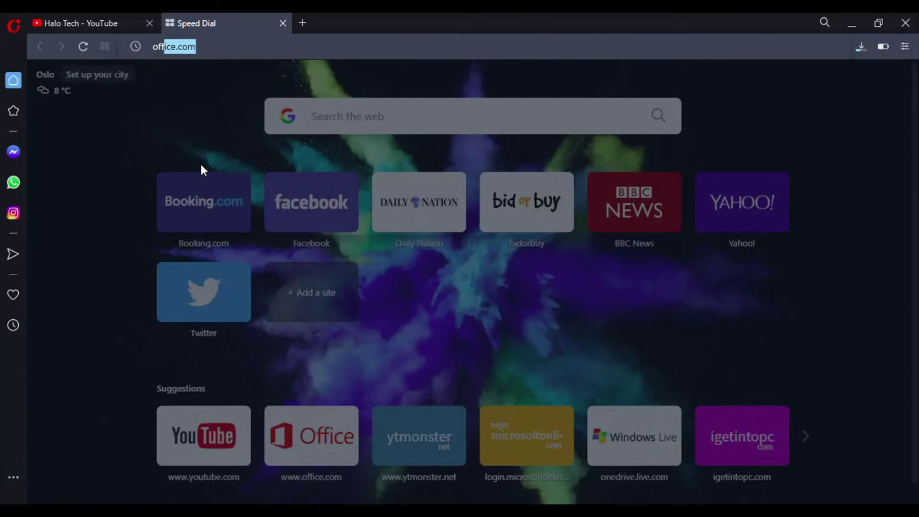
text(.com)
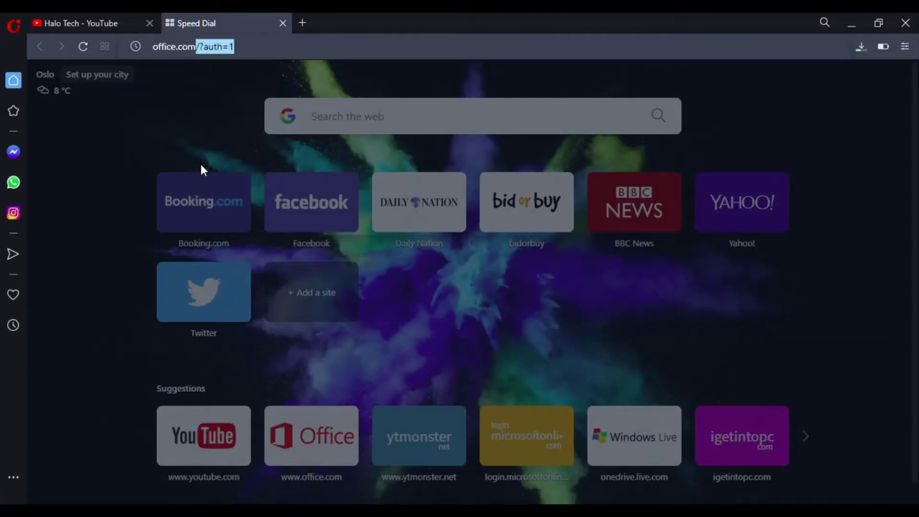
key(Return)
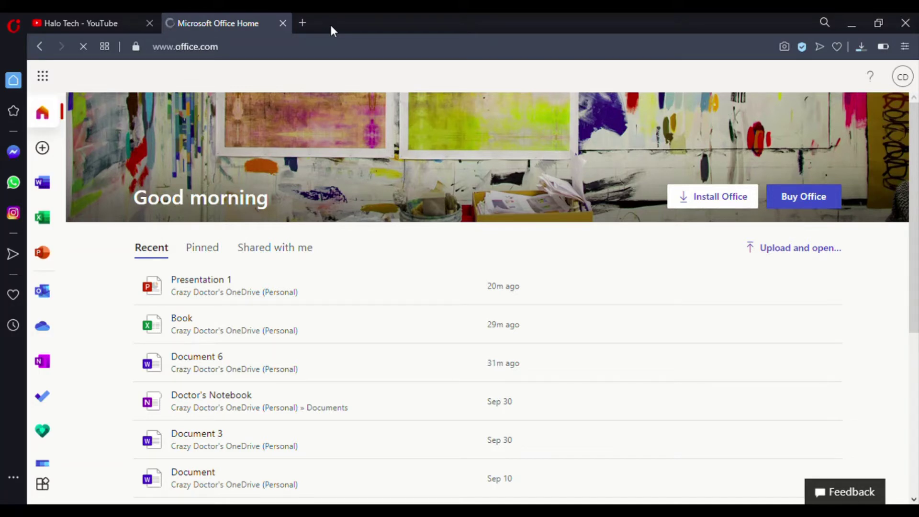
Open microsoft.com in another new browser tab.
click(302, 22)
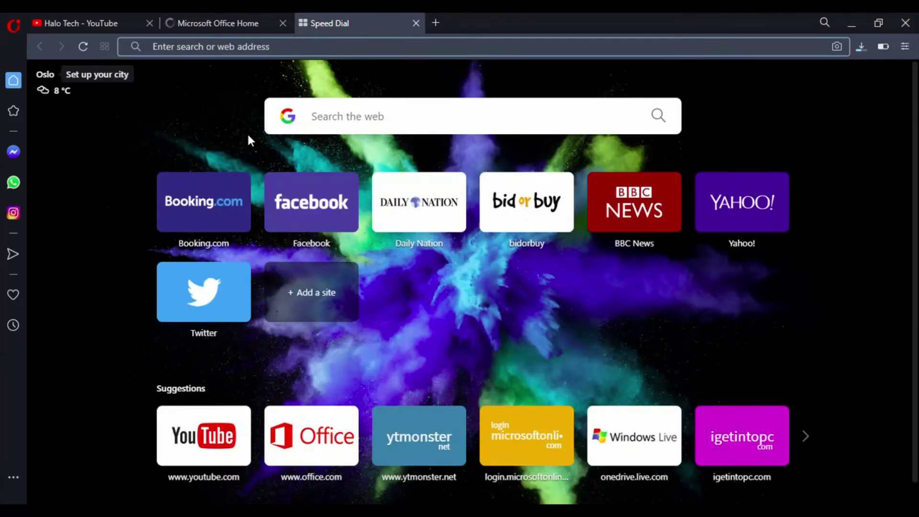
text(mi)
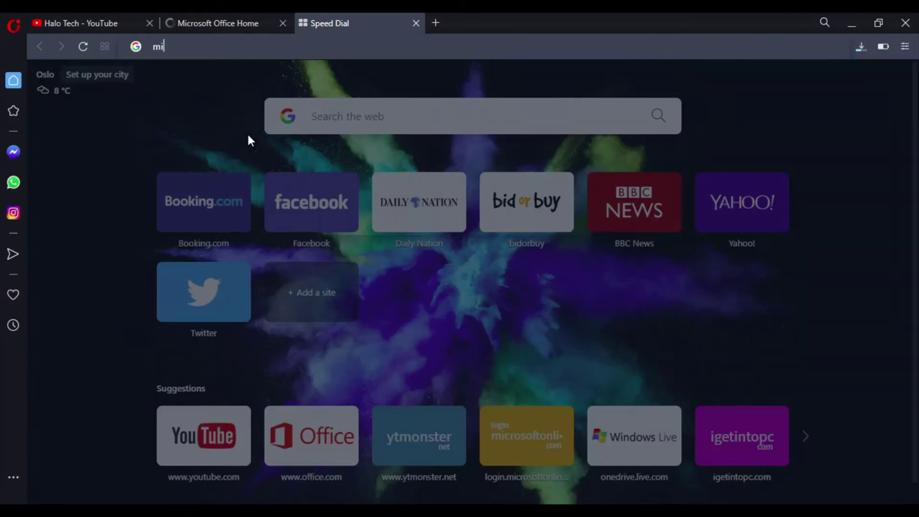
text(crosoft.com)
key(Return)
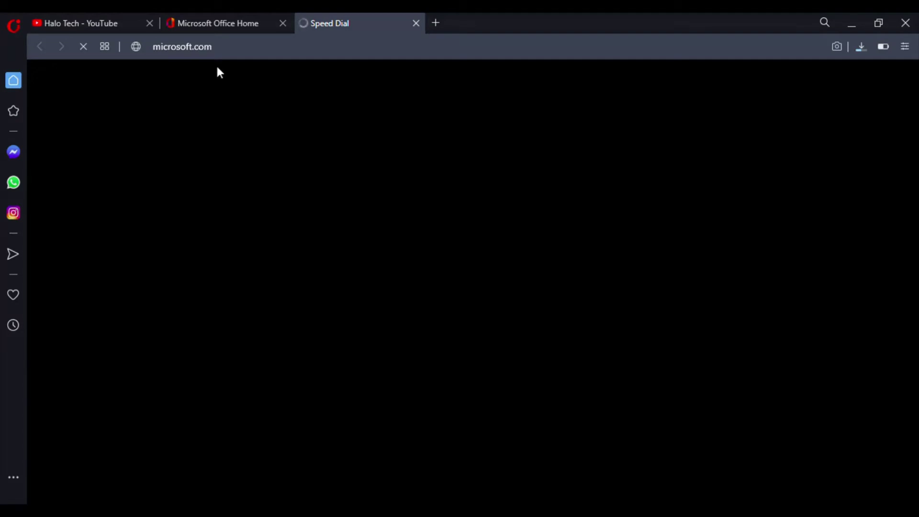
Return to the Office home page and look through the list of recent documents.
click(218, 27)
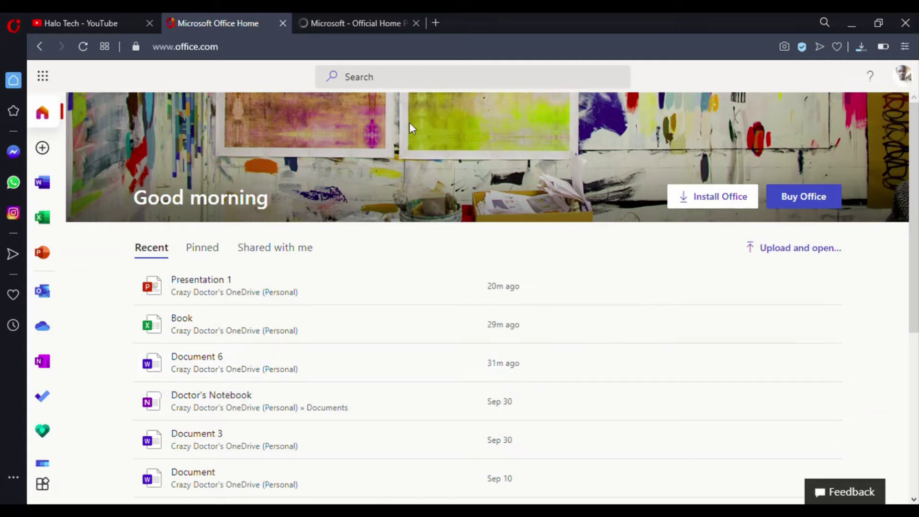
click(355, 24)
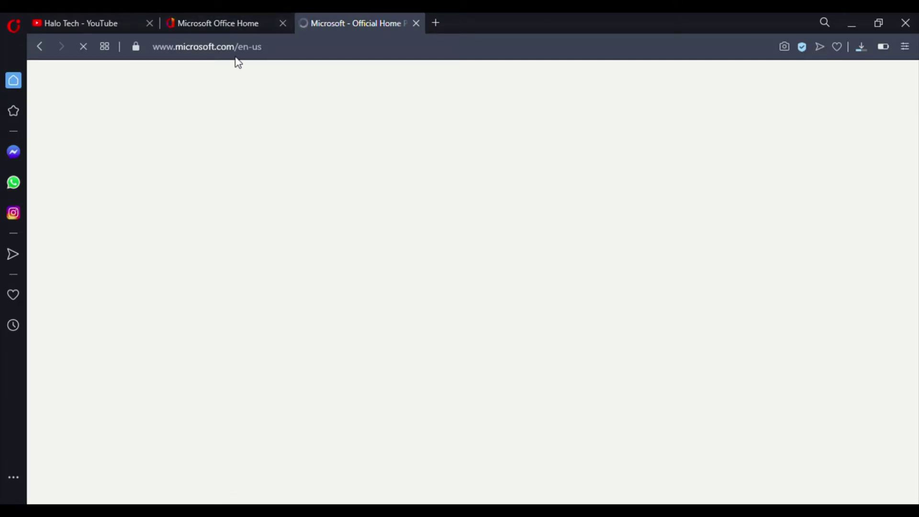
click(225, 25)
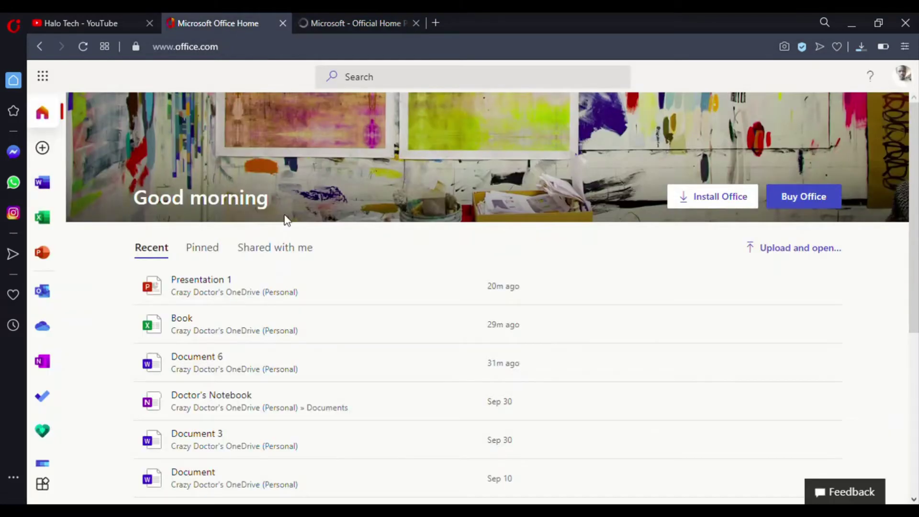
scroll(320, 329, down, 3)
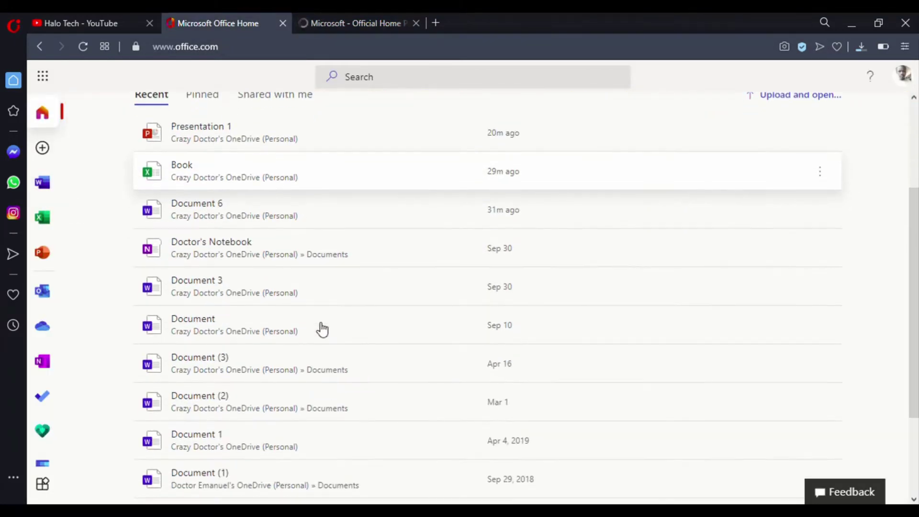
click(319, 327)
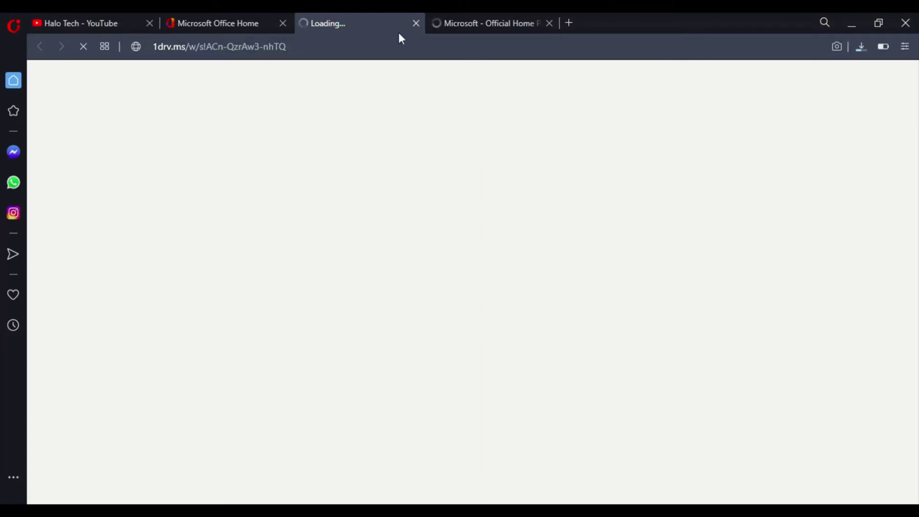
click(415, 23)
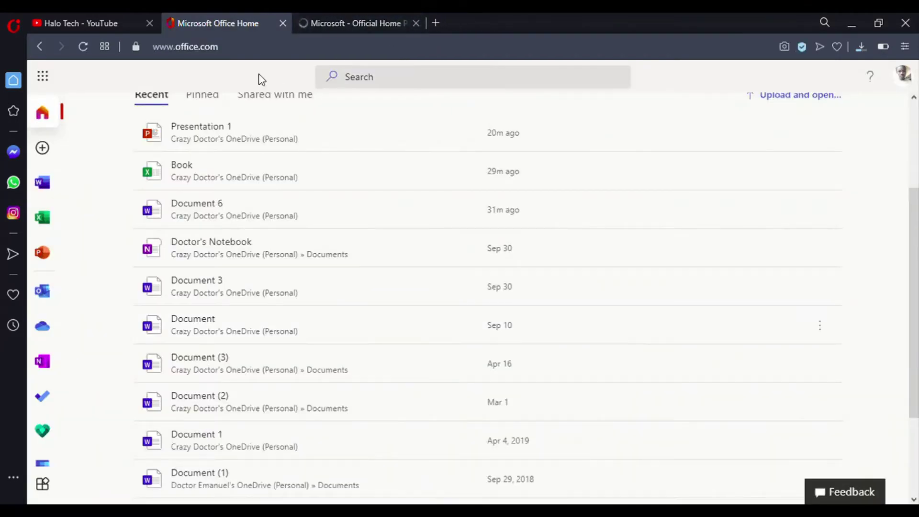
scroll(260, 158, up, 3)
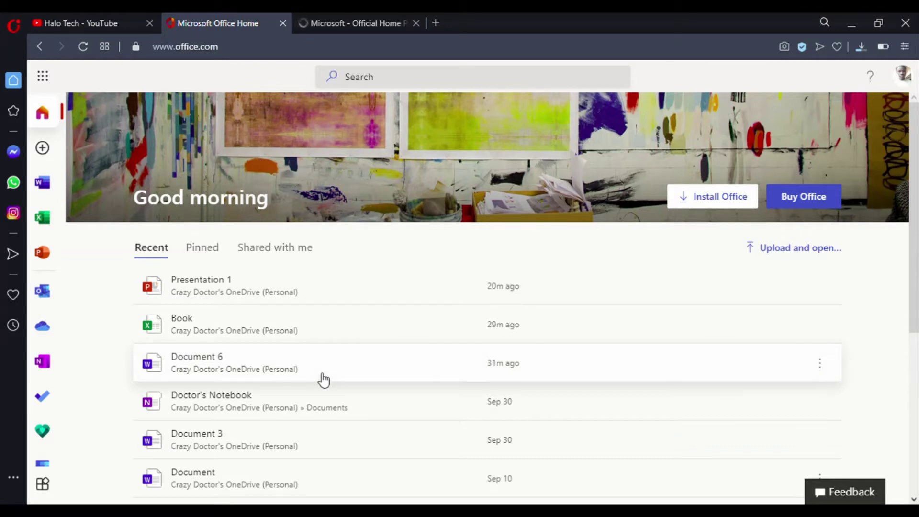
scroll(320, 378, down, 4)
scroll(320, 378, up, 4)
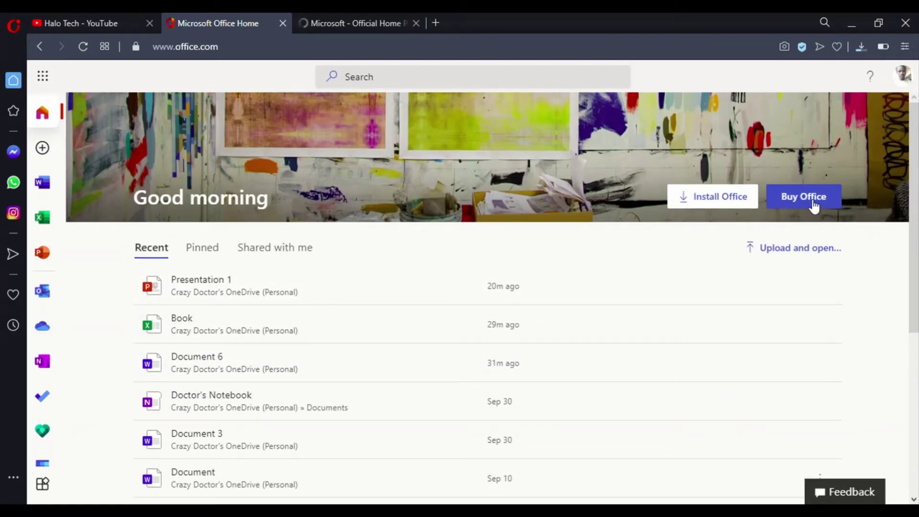
Review the Install Office options and the Microsoft 365 plans offered for buying Office, and close them.
click(726, 198)
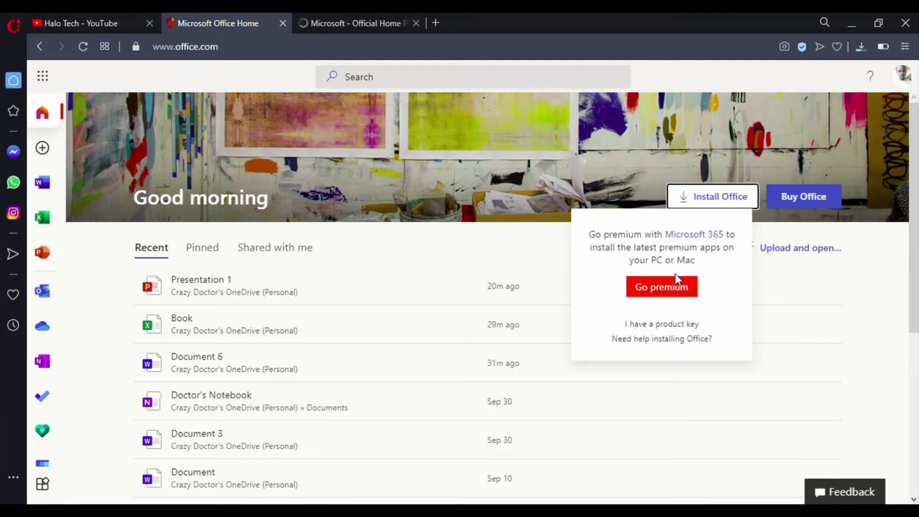
click(794, 289)
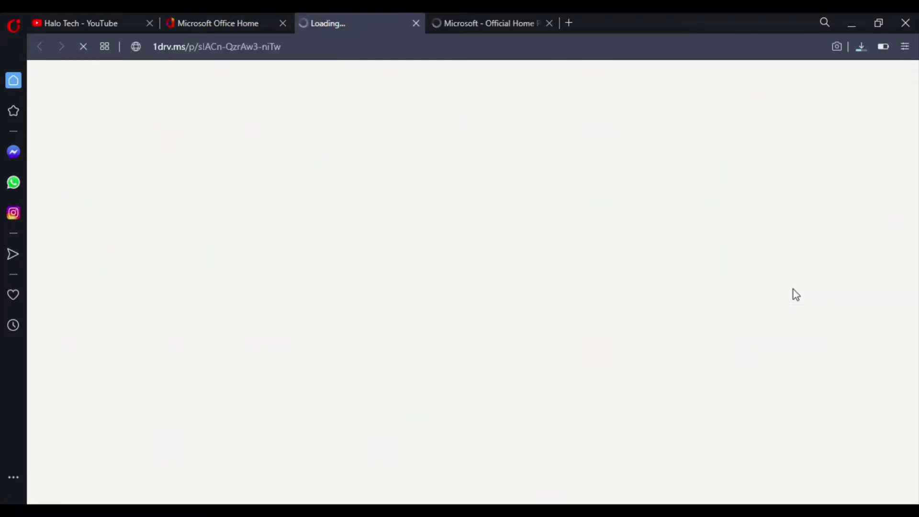
click(415, 24)
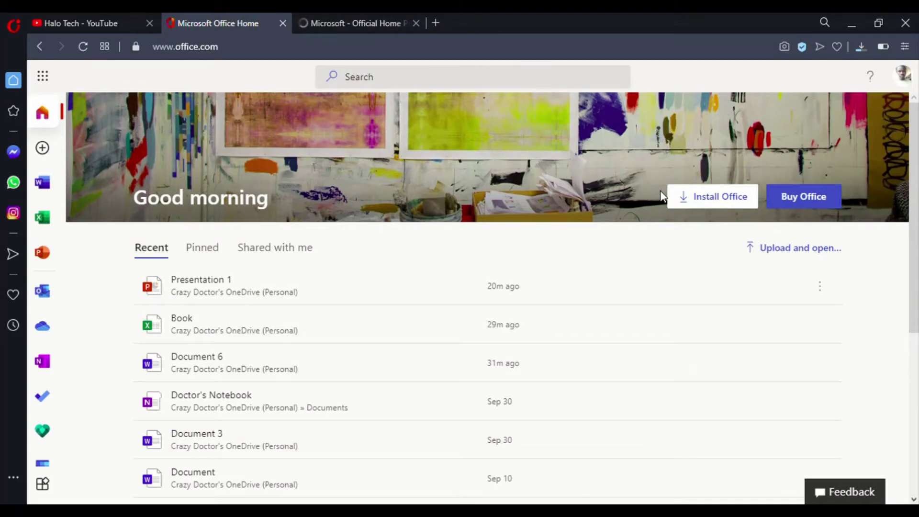
click(797, 204)
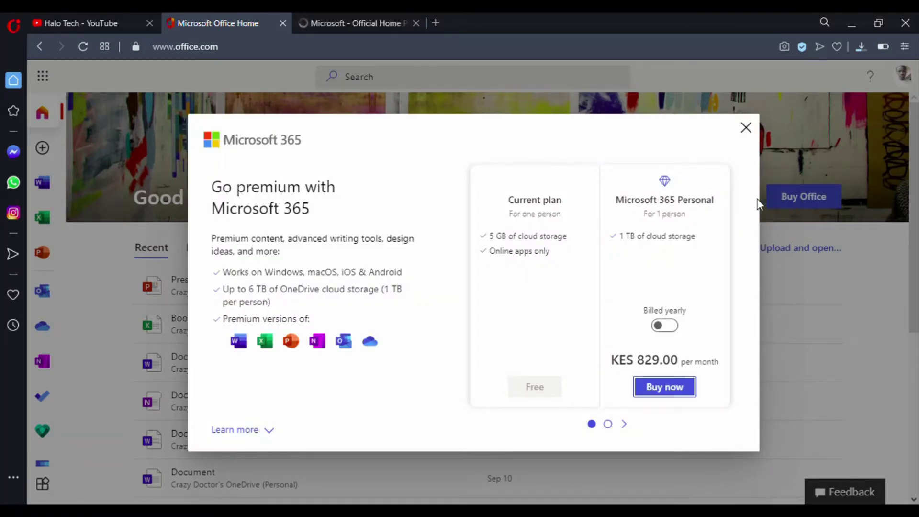
click(746, 128)
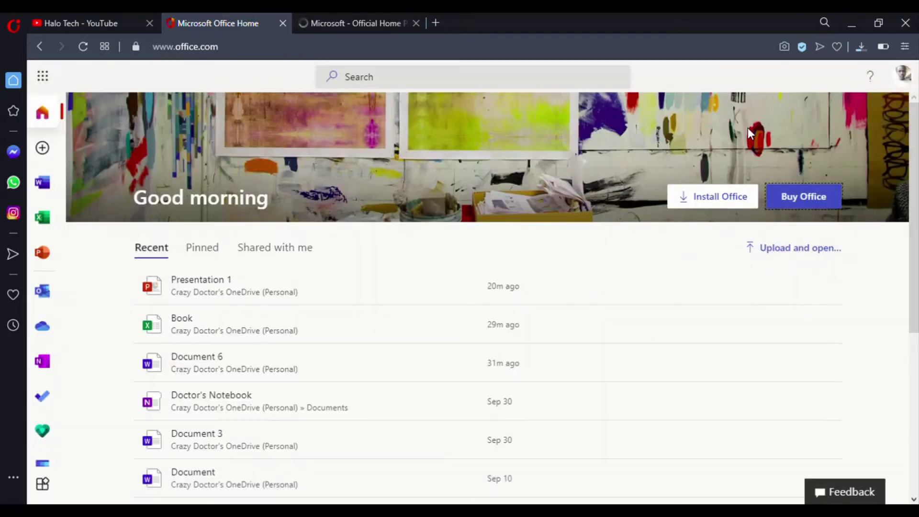
Open Word from the Office home page and try to create a new blank document.
scroll(396, 194, down, 2)
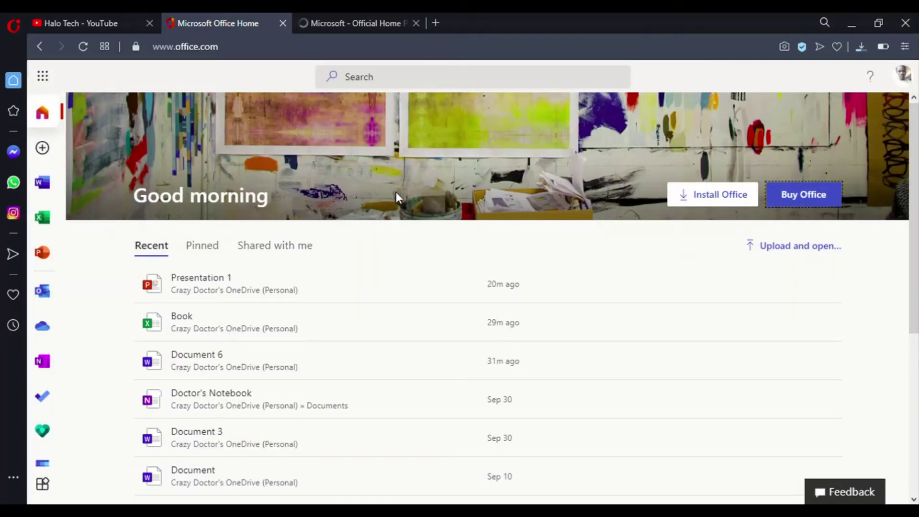
click(50, 183)
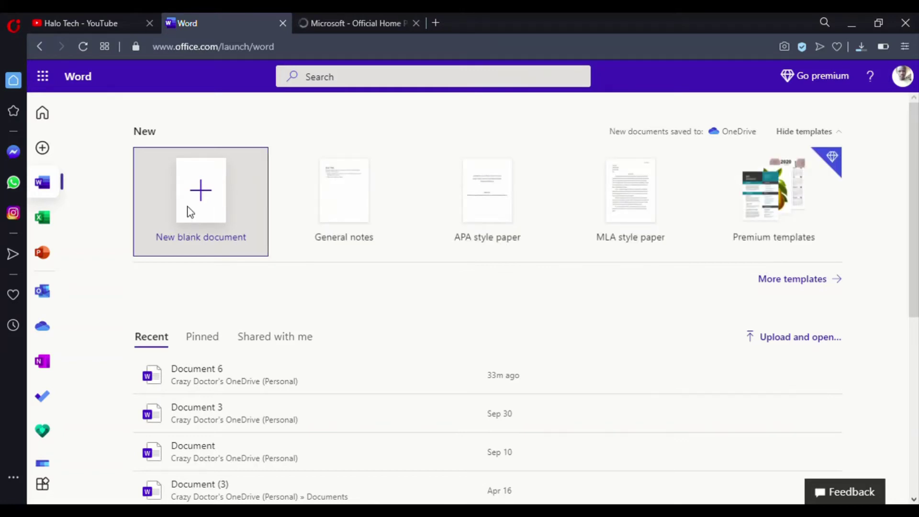
click(190, 208)
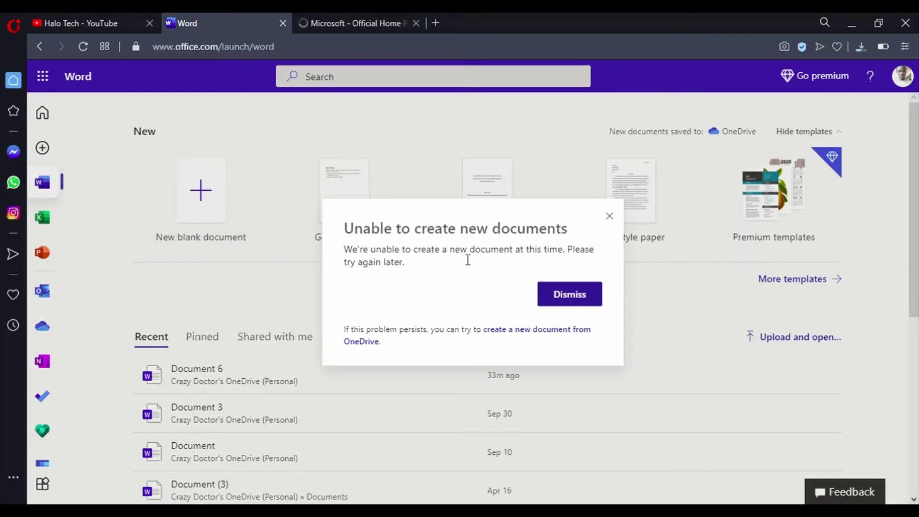
click(574, 299)
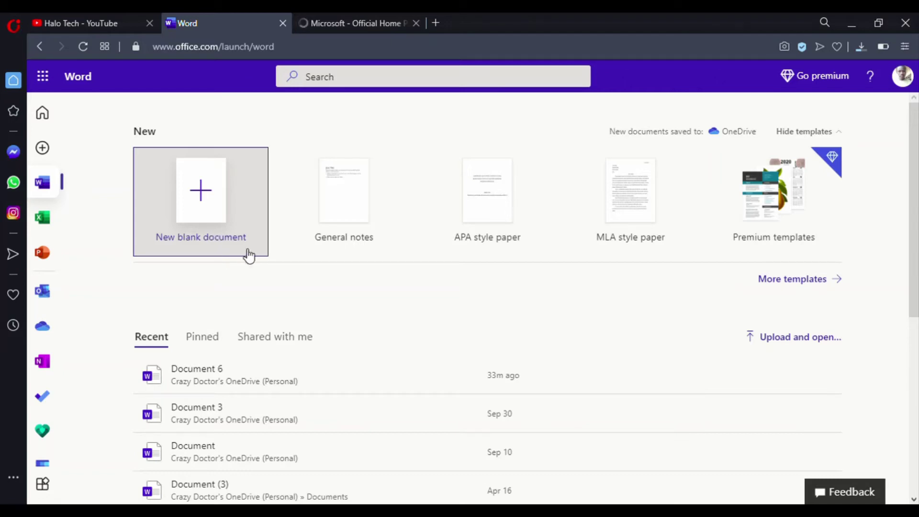
Look over the Microsoft home page and try to open its account sign-in.
click(352, 25)
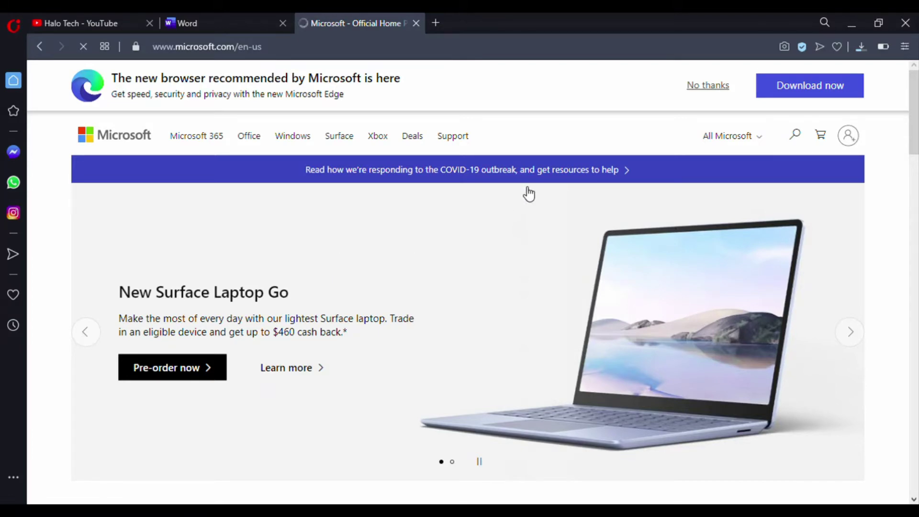
click(612, 180)
scroll(455, 328, down, 6)
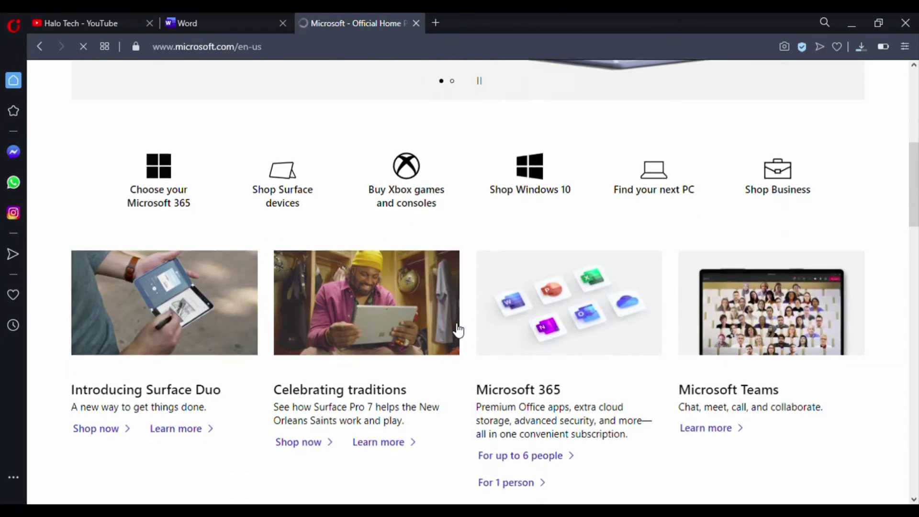
scroll(455, 329, up, 8)
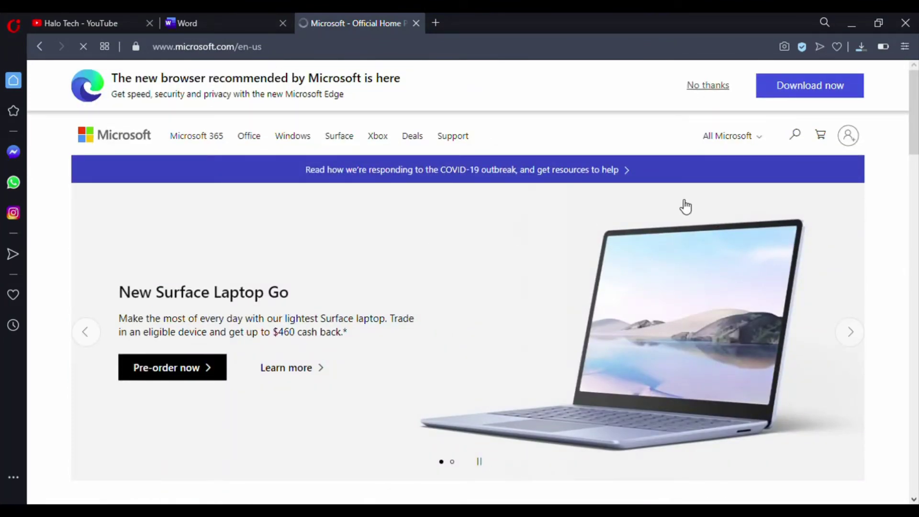
click(856, 140)
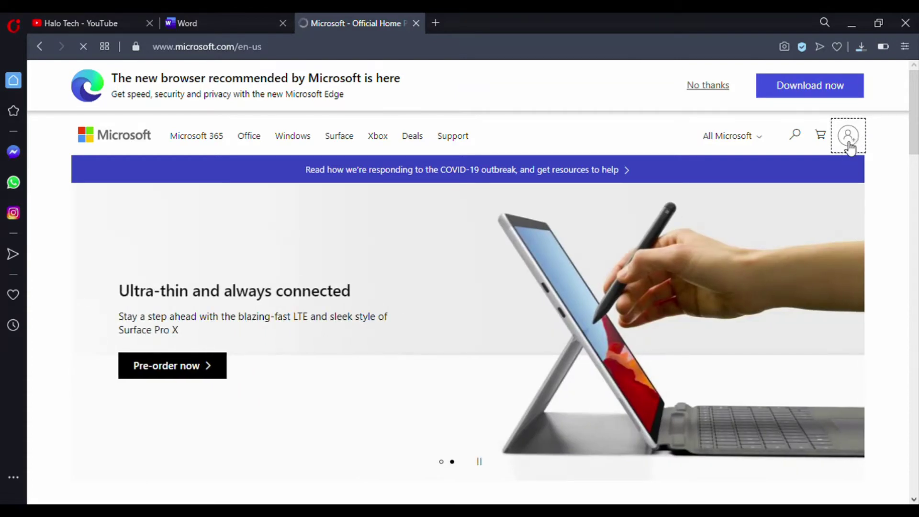
scroll(564, 196, down, 5)
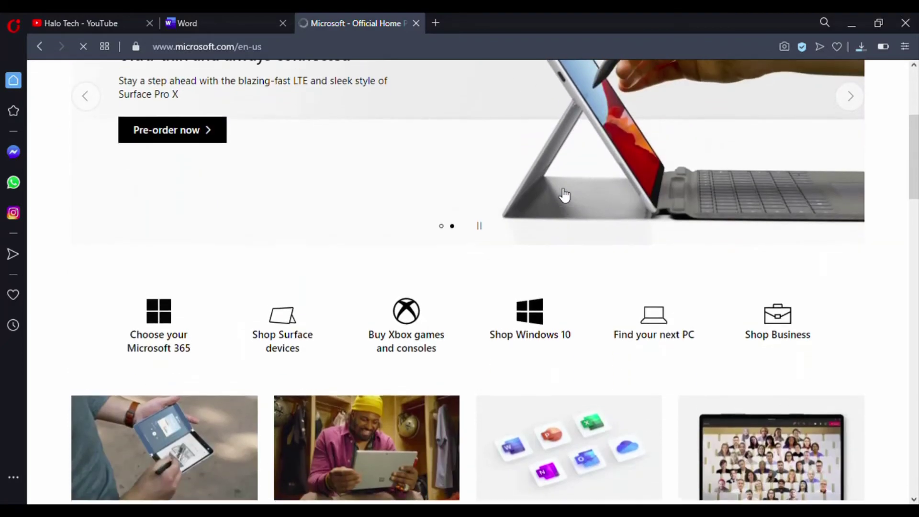
scroll(565, 196, up, 5)
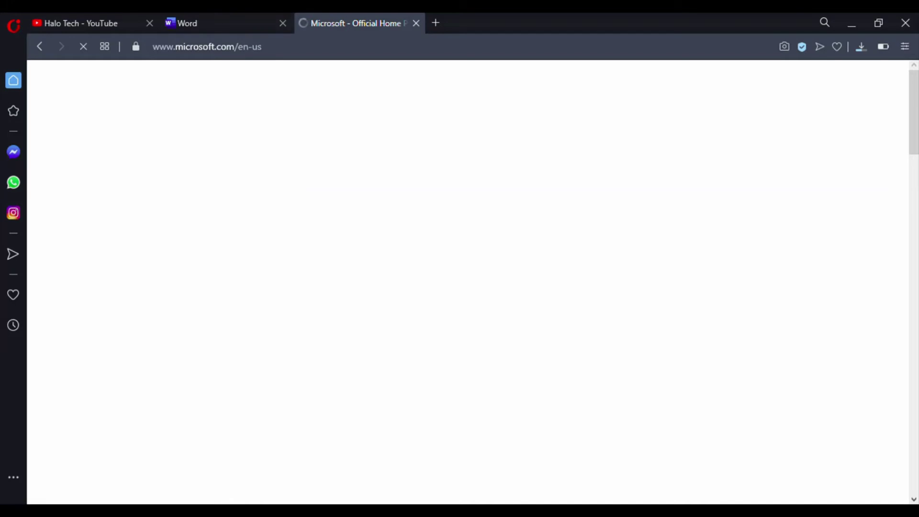
Return to the Word page and try to create a document from the General notes template.
click(210, 23)
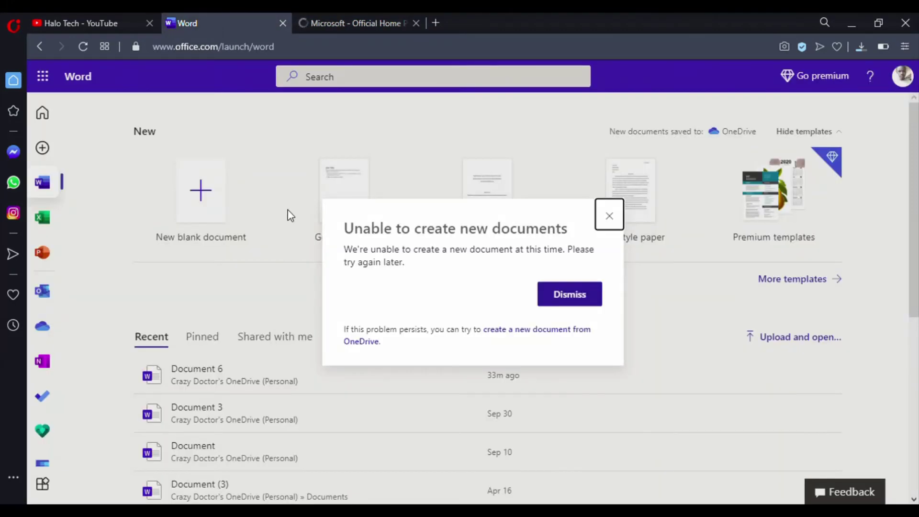
click(609, 219)
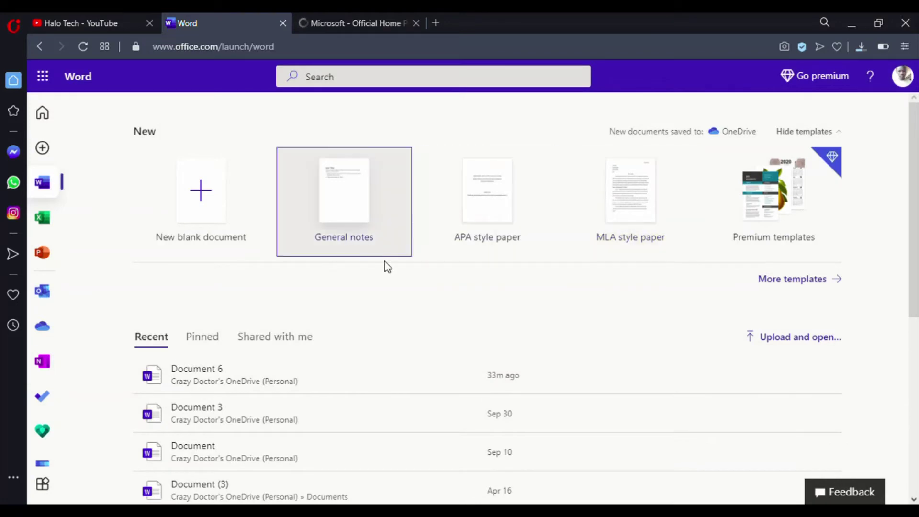
click(358, 218)
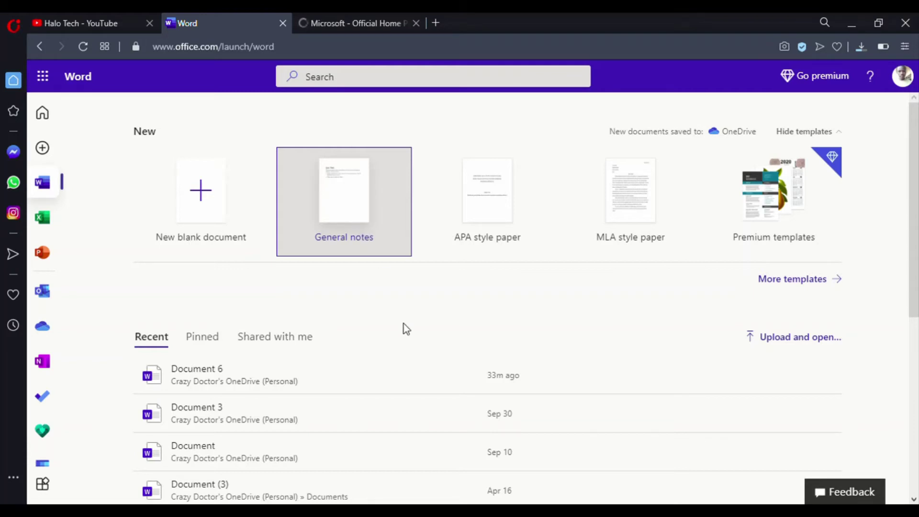
scroll(406, 329, down, 4)
scroll(404, 323, up, 3)
click(361, 215)
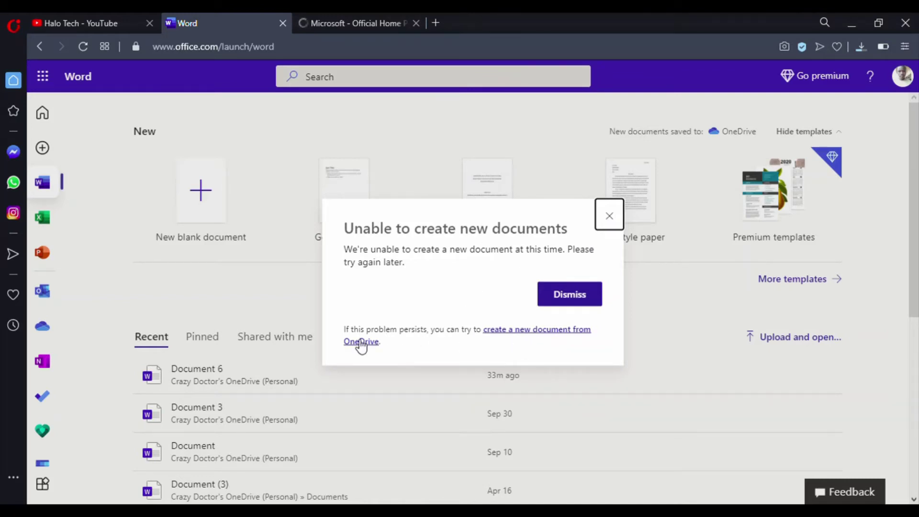
Follow the link offered in the error message to create a new document from OneDrive.
click(534, 330)
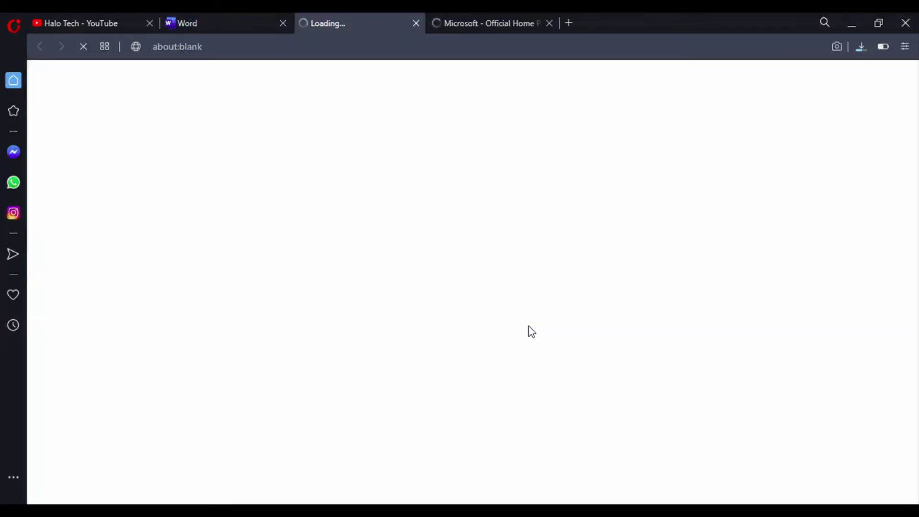
click(224, 22)
click(334, 23)
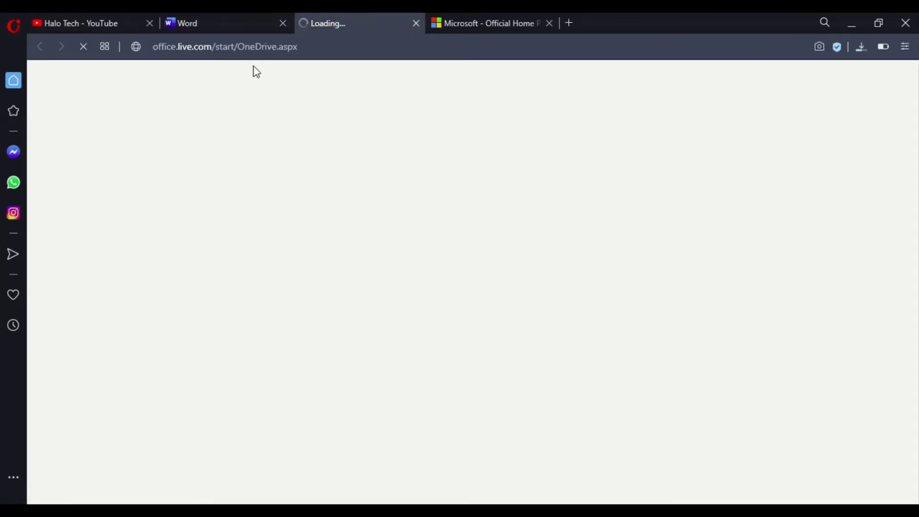
Look over the products and offers on the Microsoft home page.
click(453, 25)
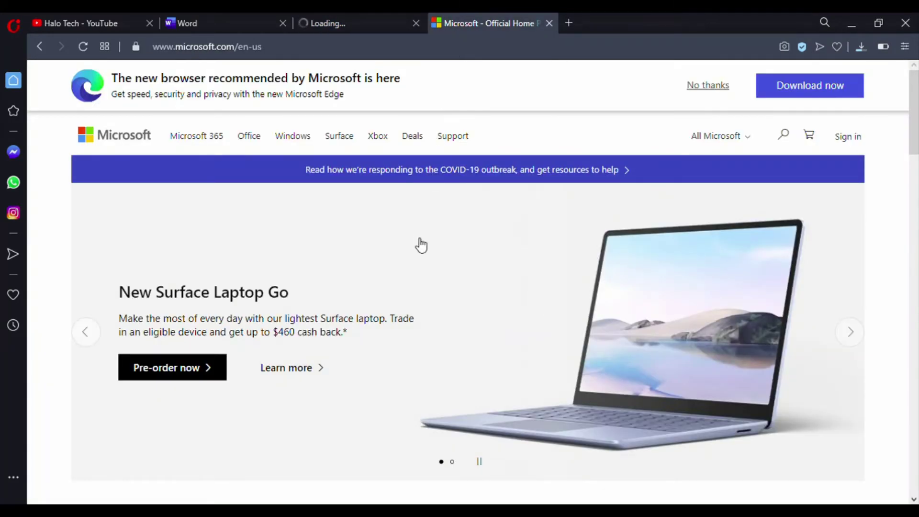
scroll(418, 244, down, 5)
scroll(421, 245, down, 3)
scroll(421, 245, up, 10)
Check the OneDrive page, return to the Word page and dismiss the document creation error.
click(347, 31)
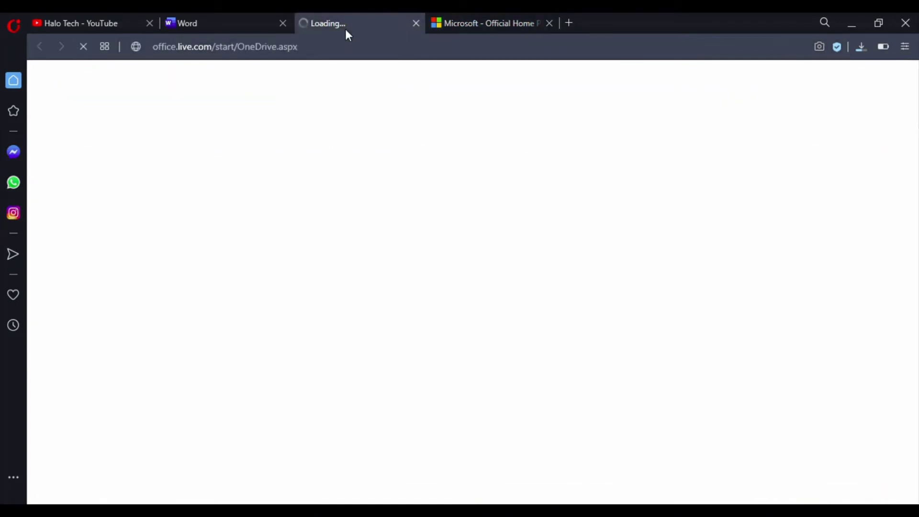
click(216, 29)
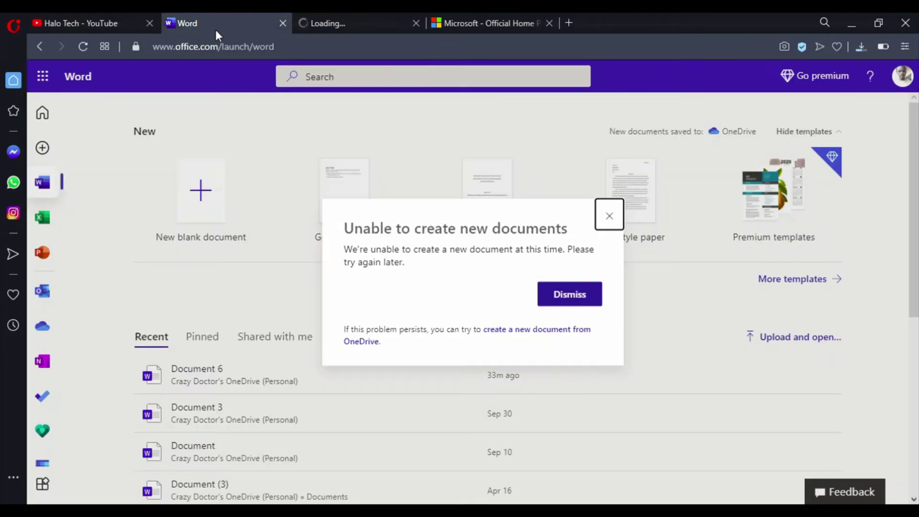
click(609, 228)
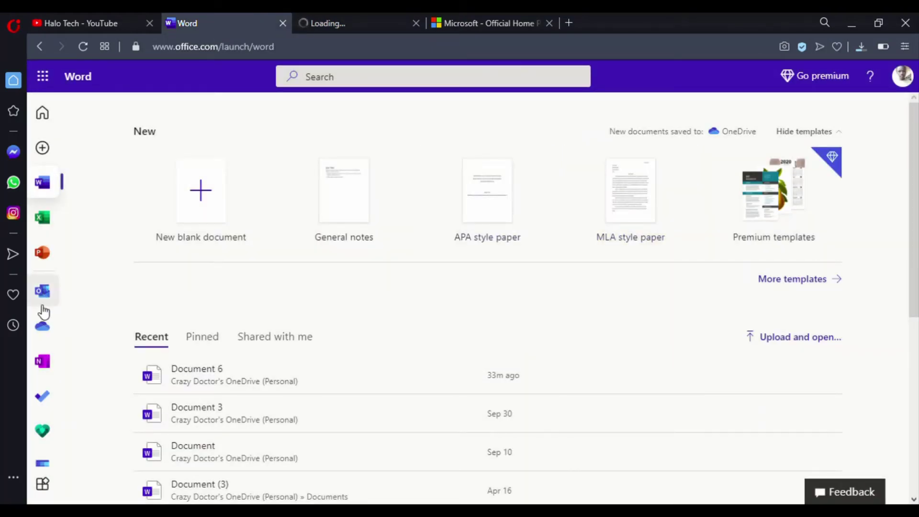
Try to open OneNote from the Word page, checking OneDrive's loading meanwhile, and close the OneNote page.
click(42, 362)
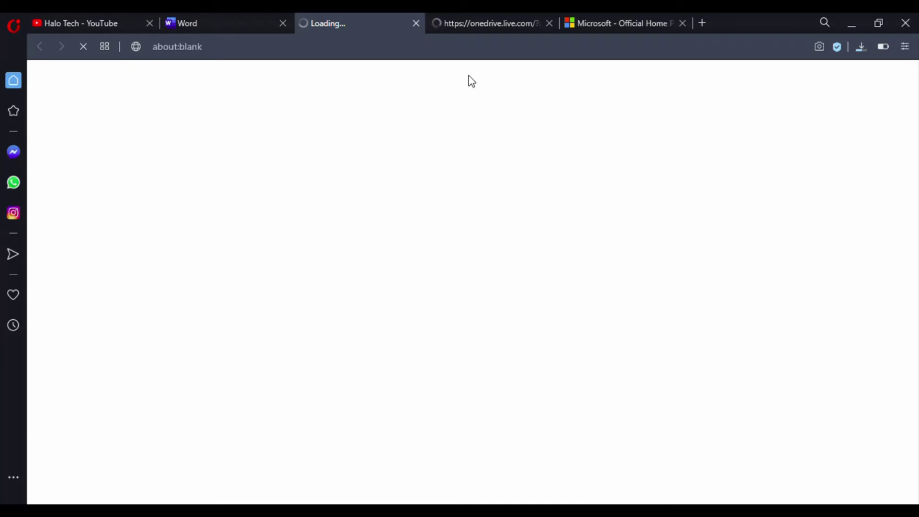
click(478, 28)
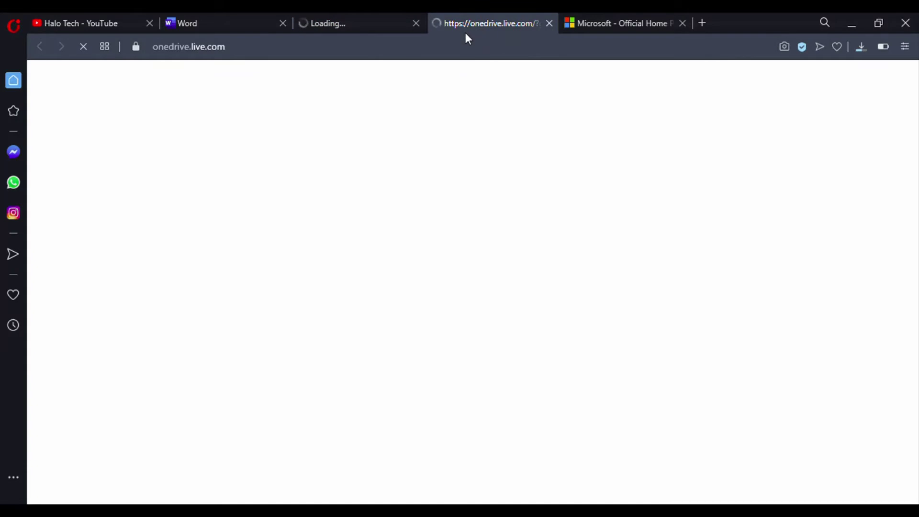
click(328, 24)
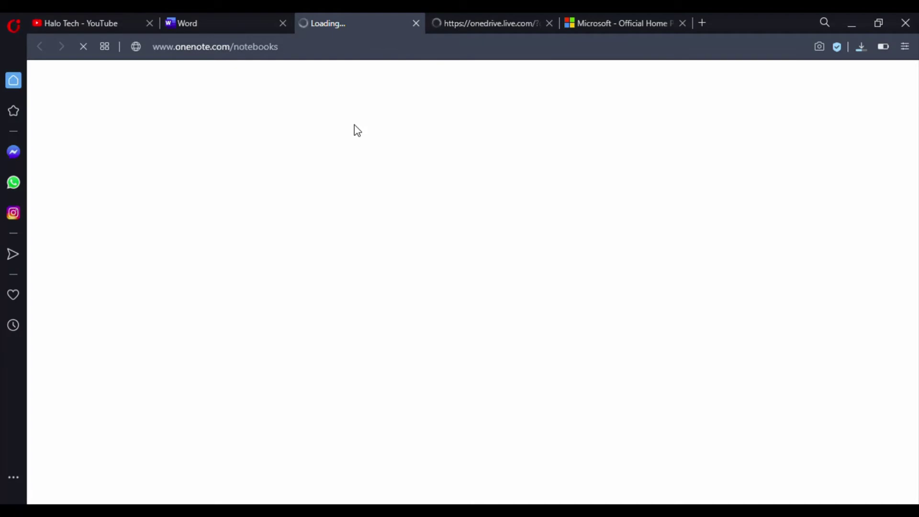
click(482, 32)
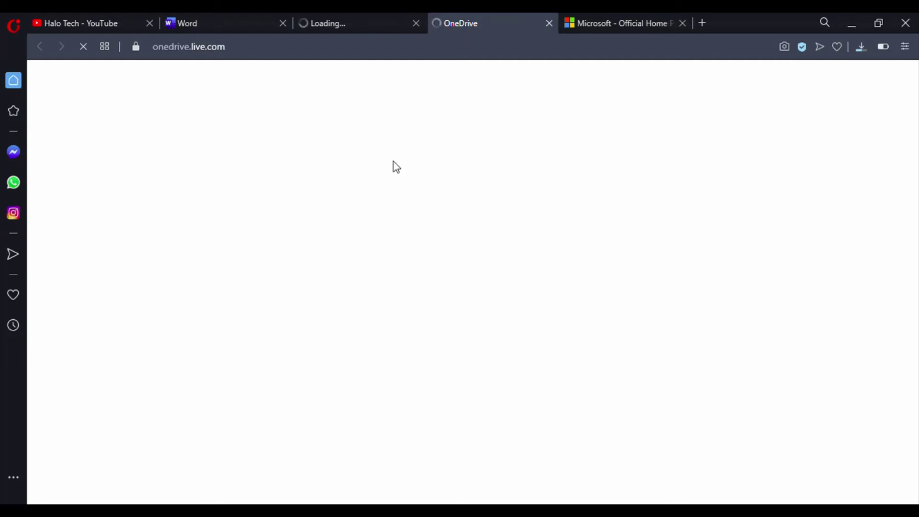
click(343, 24)
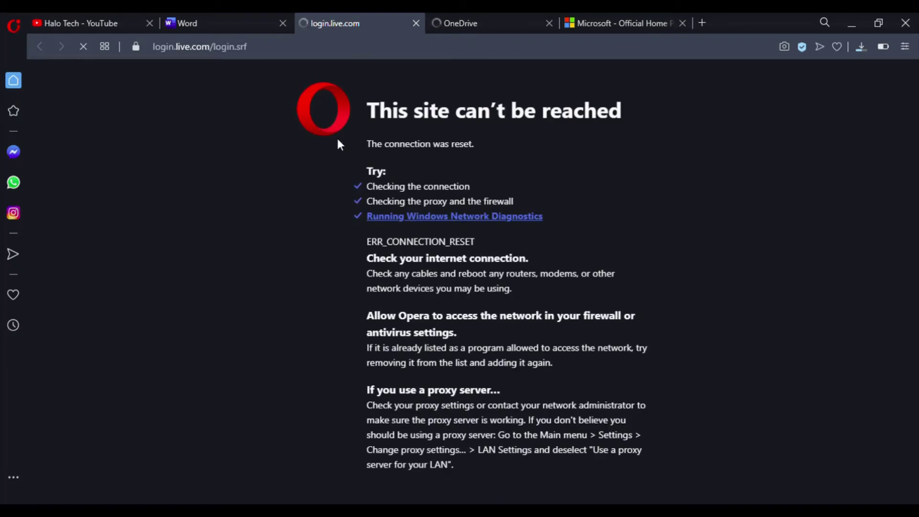
click(261, 52)
key(ctrl+a)
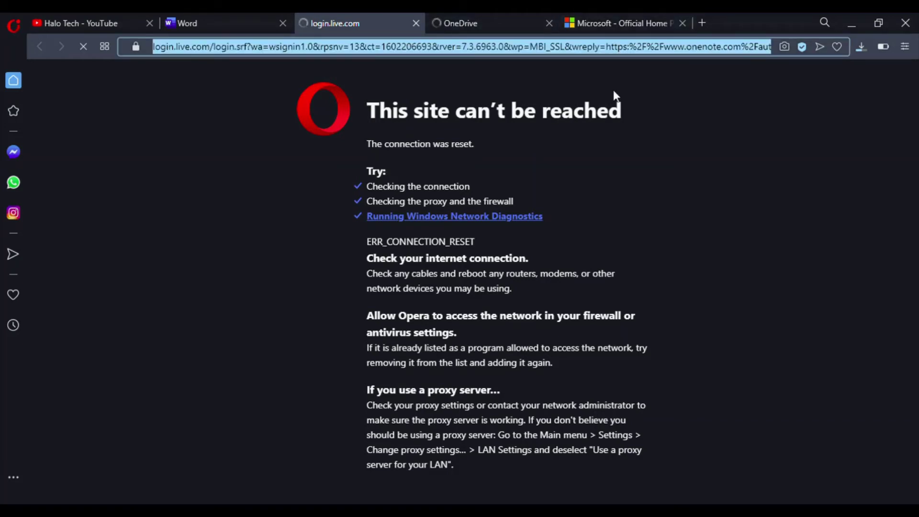
click(416, 23)
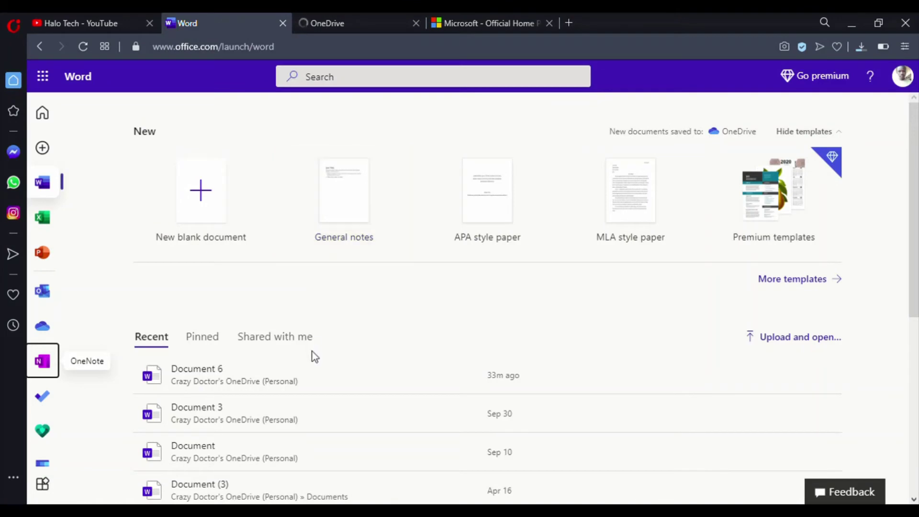
Look over the templates and recent documents on the Word page and check the OneDrive files page.
scroll(314, 355, down, 7)
scroll(313, 356, up, 7)
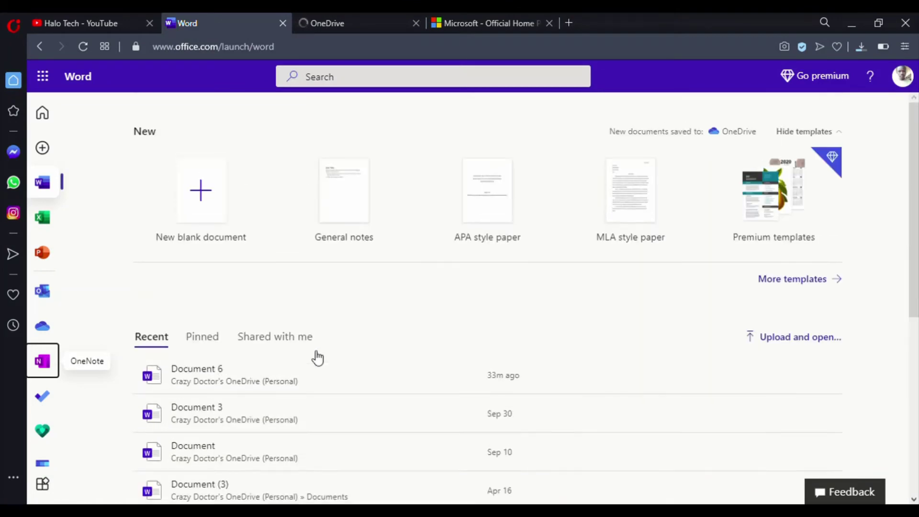
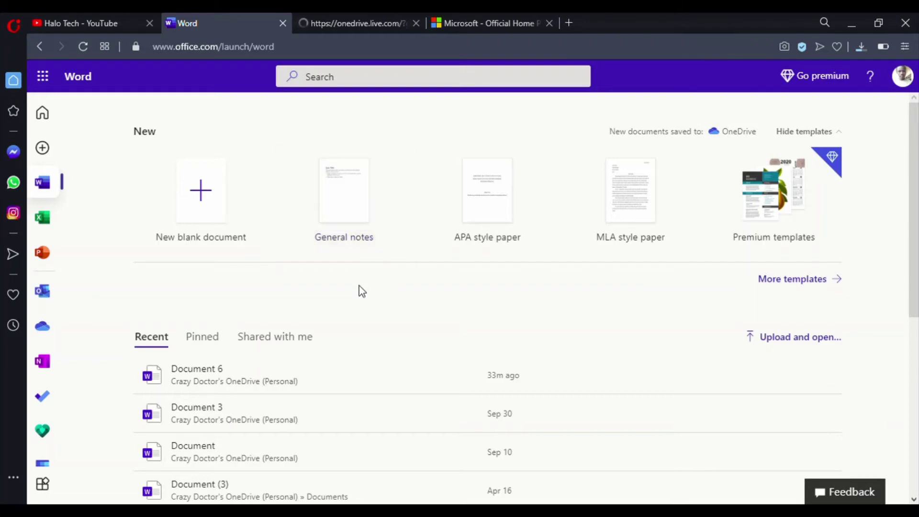
scroll(359, 286, down, 5)
scroll(358, 285, up, 5)
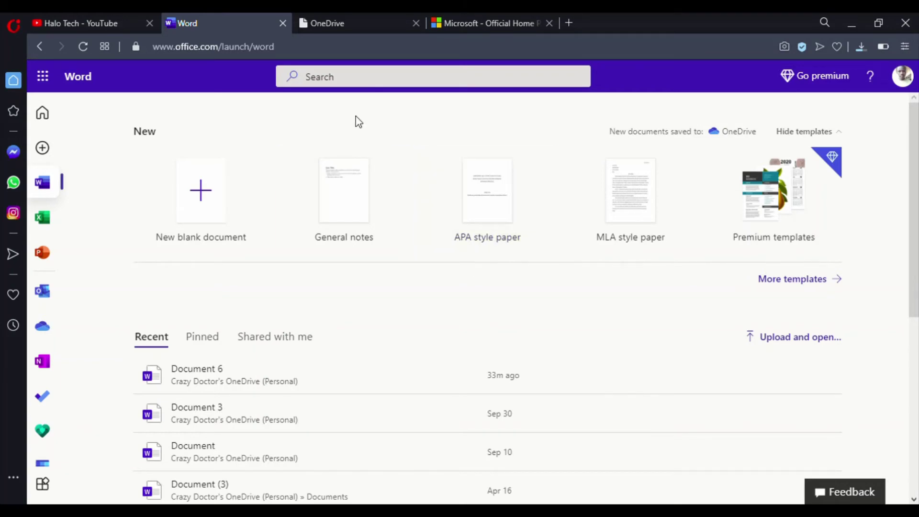
click(324, 23)
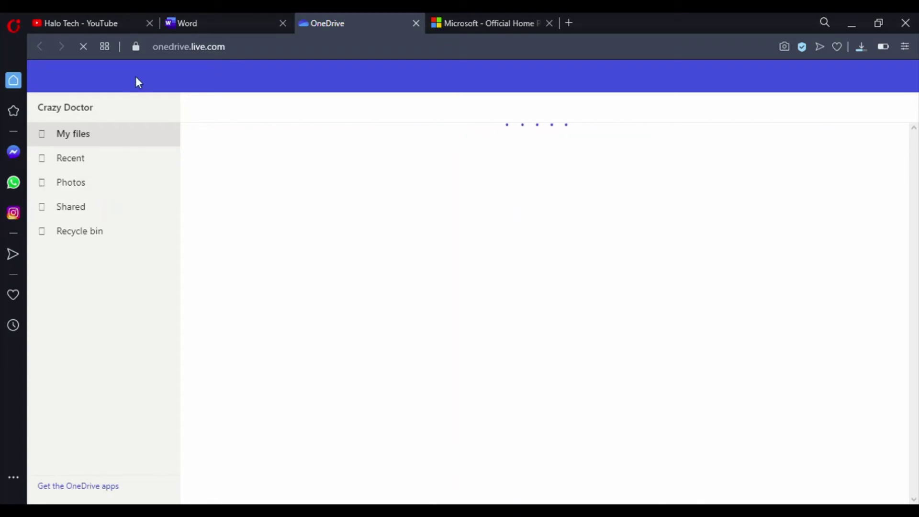
click(203, 22)
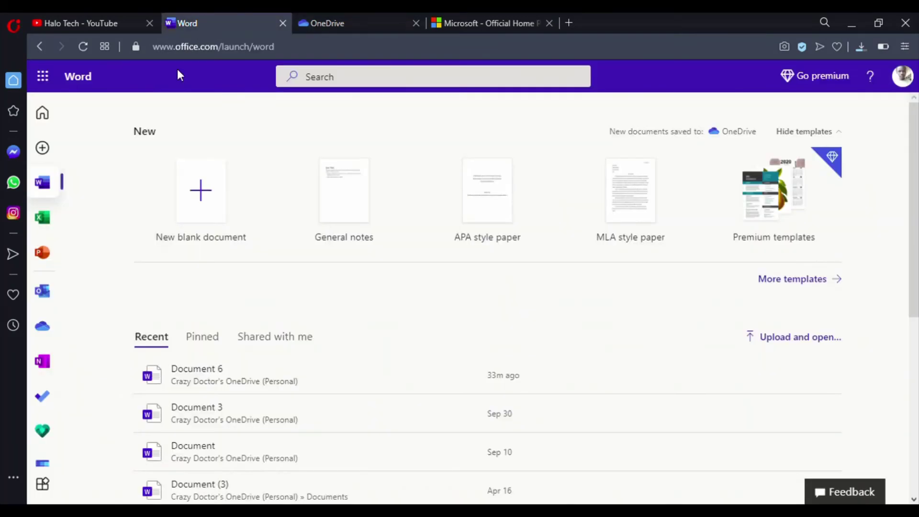
Open PowerPoint and try to create a new presentation, dismiss the error, and open and close Outlook.
click(49, 263)
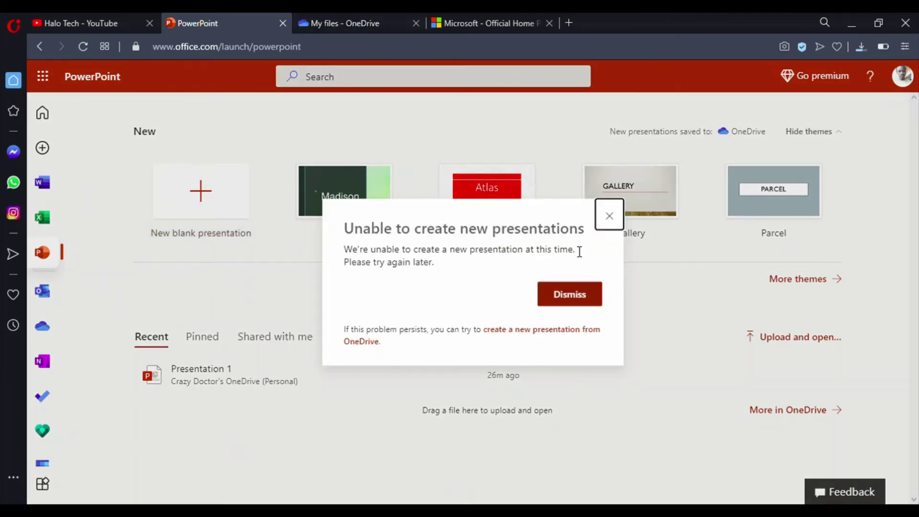
click(609, 216)
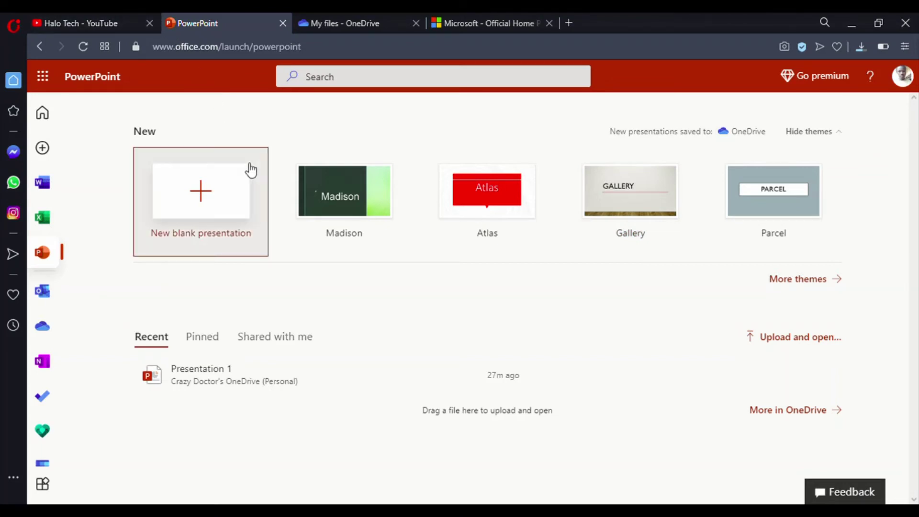
click(48, 304)
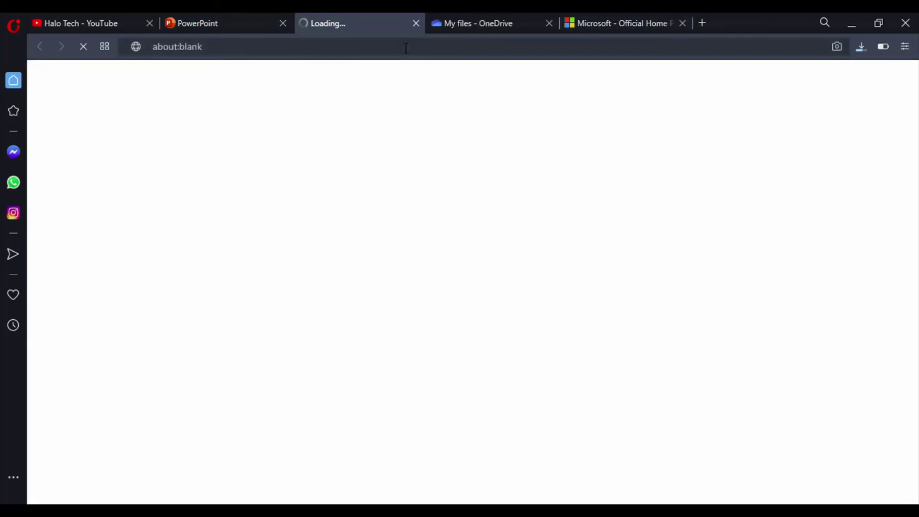
click(414, 23)
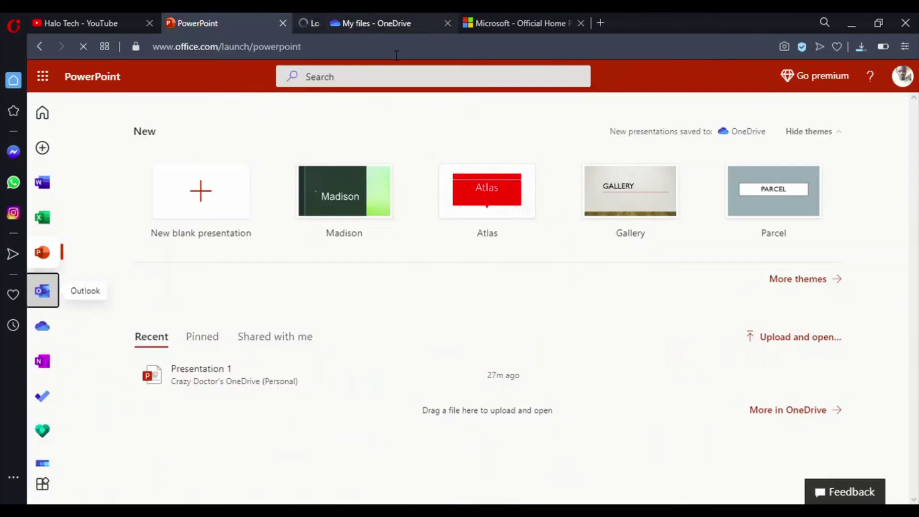
Try to create a new Word document from My files in OneDrive and close the page it opens.
click(371, 30)
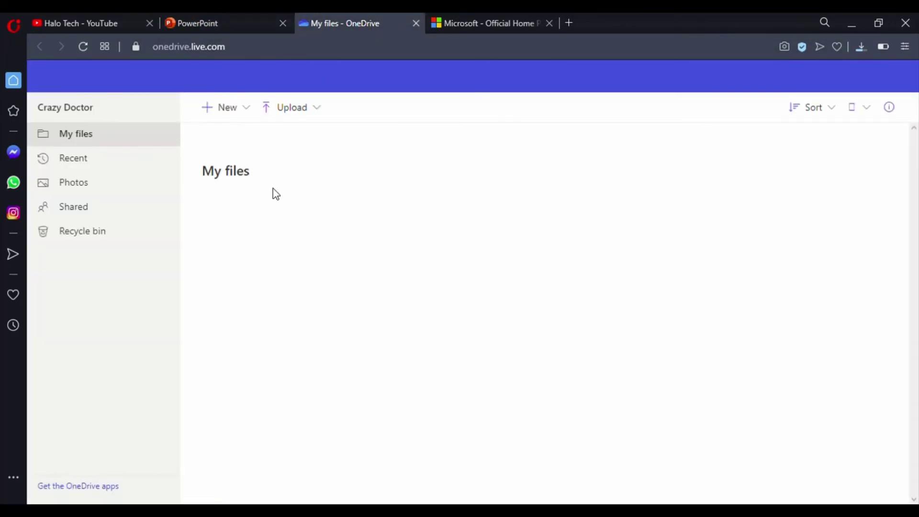
click(243, 117)
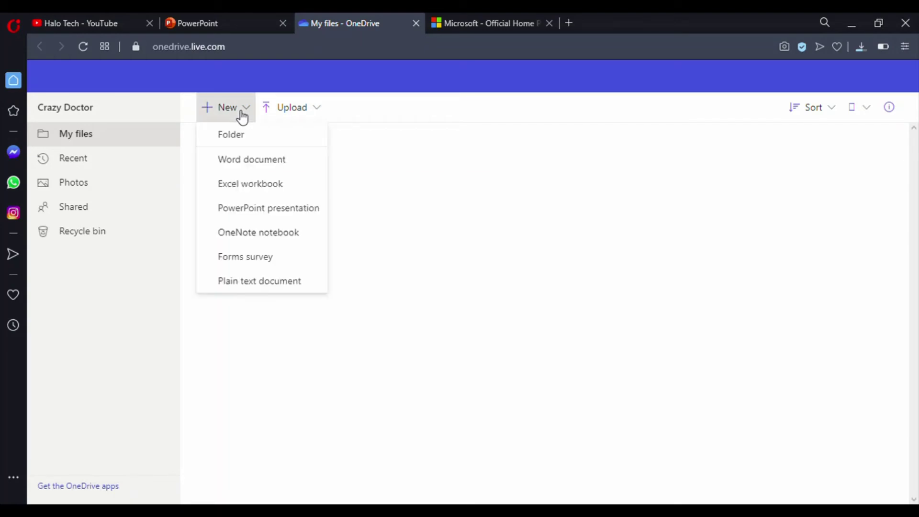
click(233, 156)
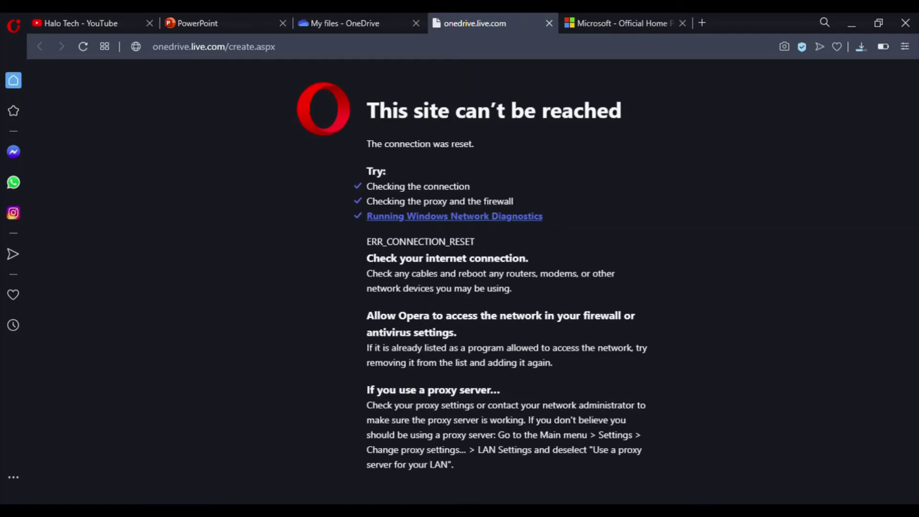
click(548, 23)
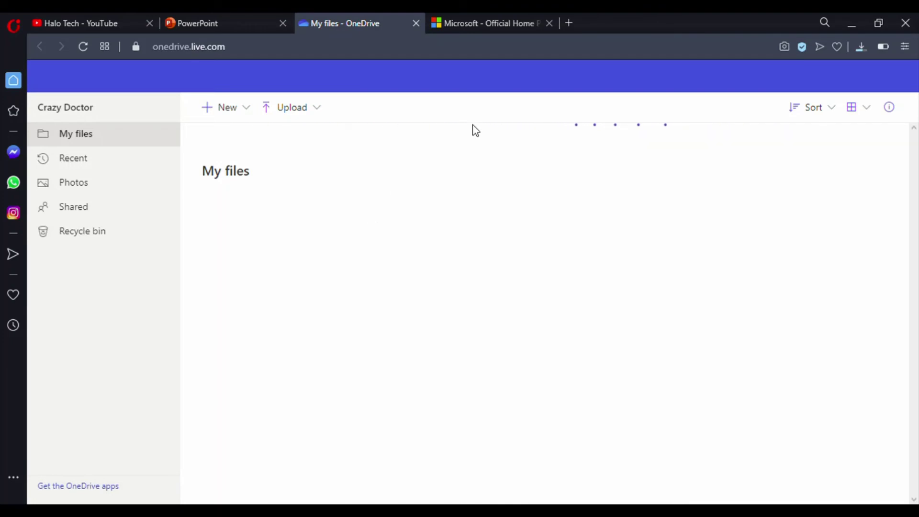
Open igetintopc.com in a new browser tab.
click(568, 26)
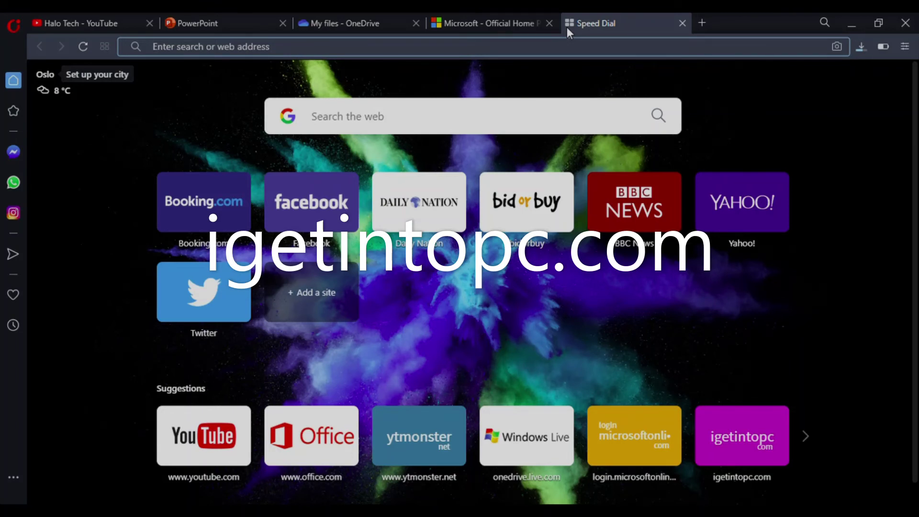
text(ige)
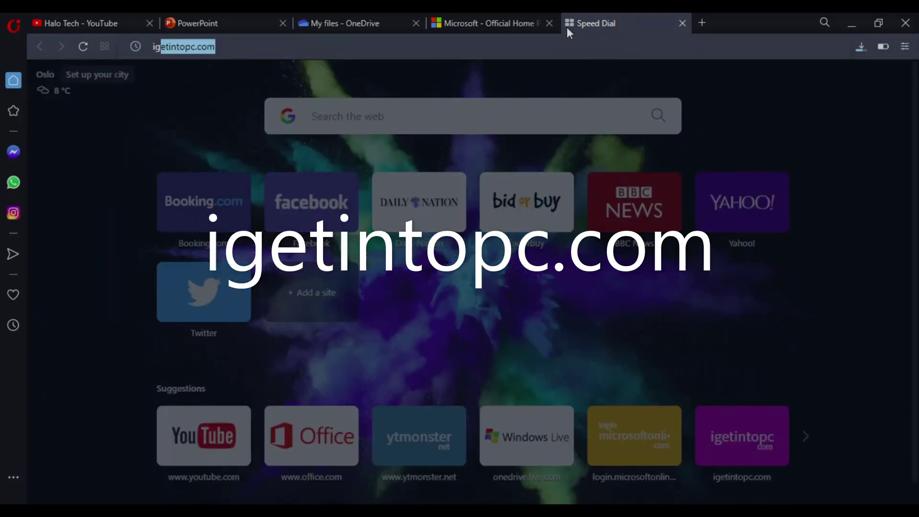
text(tintopc.co)
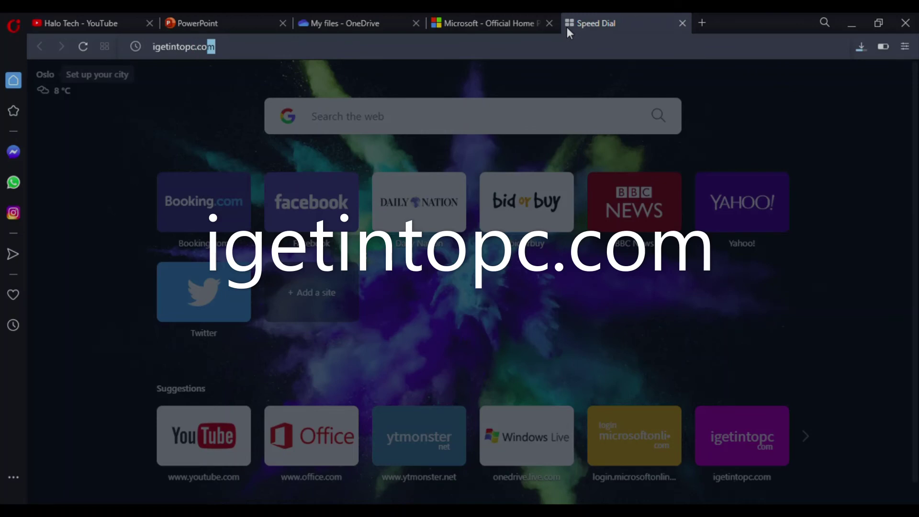
key(Return)
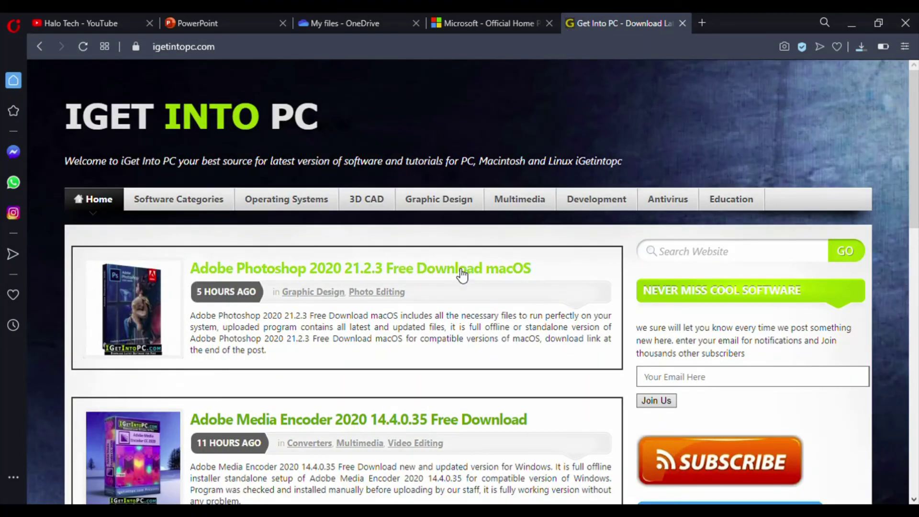
Look over the latest software listings on the igetintopc.com home page.
scroll(379, 416, down, 5)
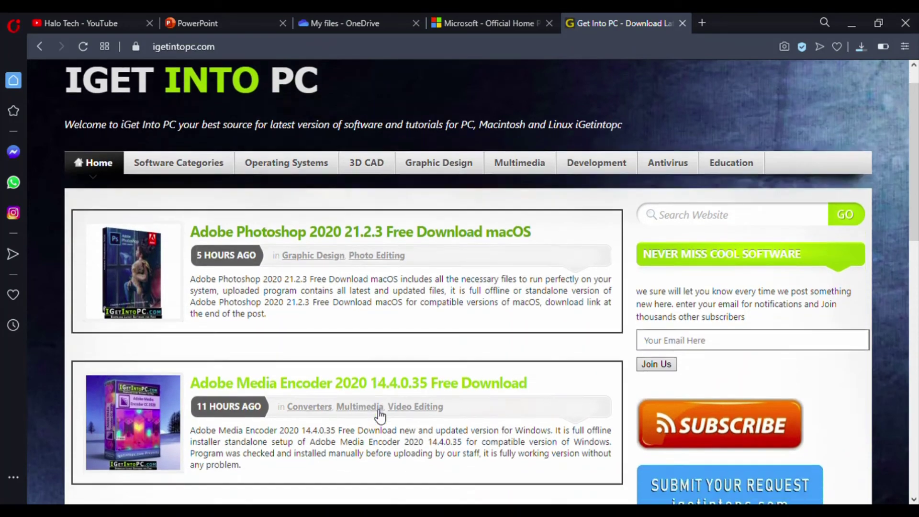
scroll(375, 409, down, 6)
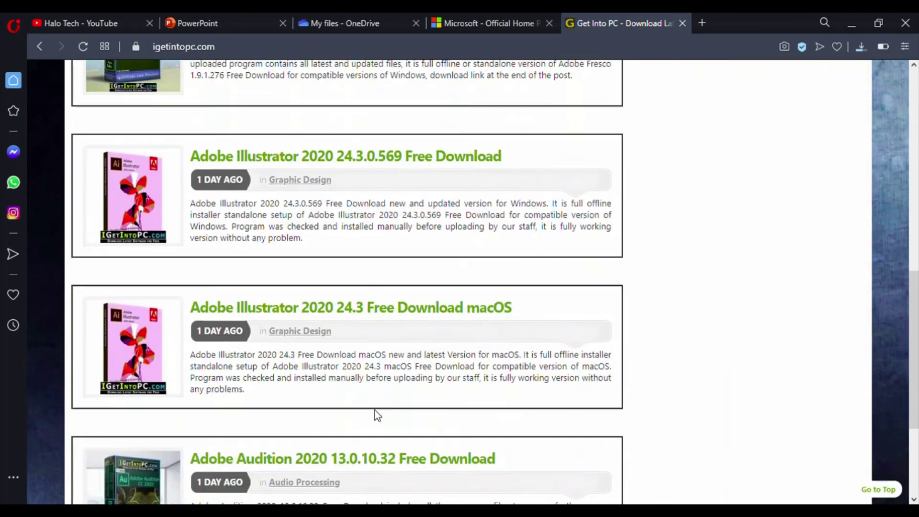
scroll(566, 345, down, 3)
scroll(566, 346, up, 13)
scroll(566, 345, up, 1)
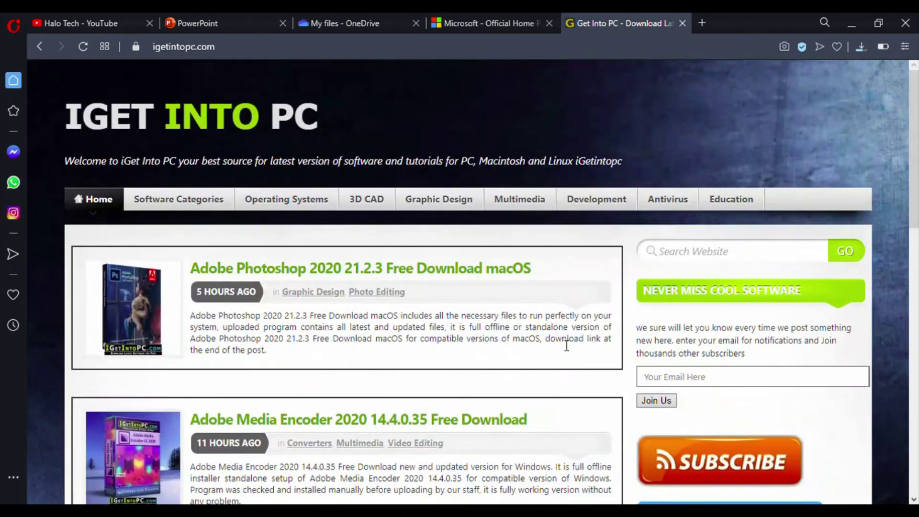
Search the igetintopc.com website for "microsoft".
click(742, 261)
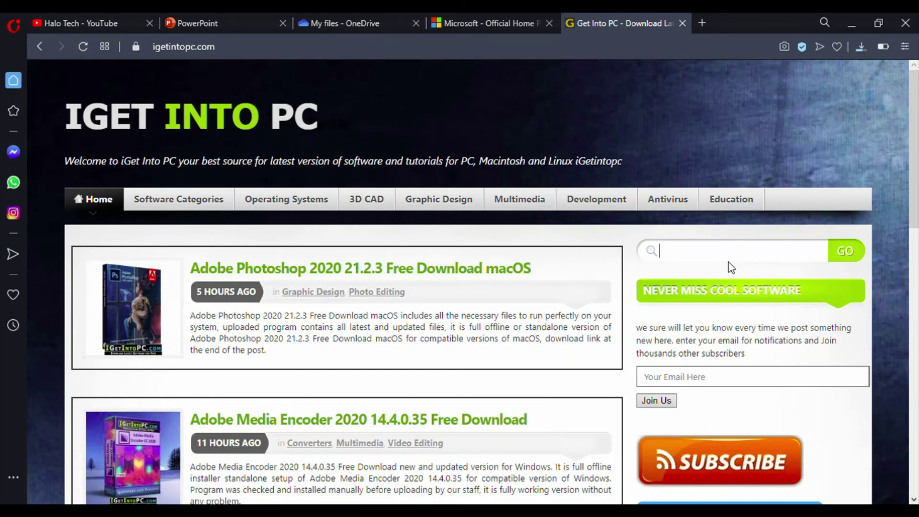
click(692, 280)
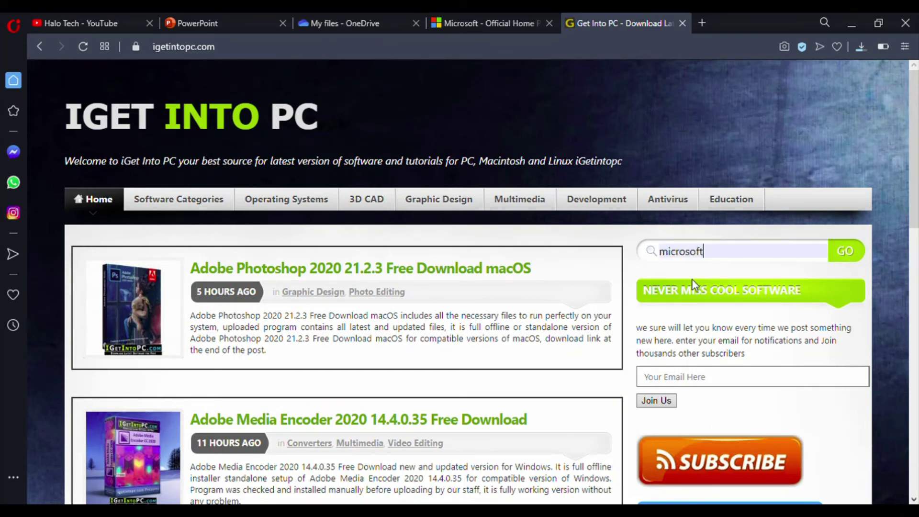
click(846, 261)
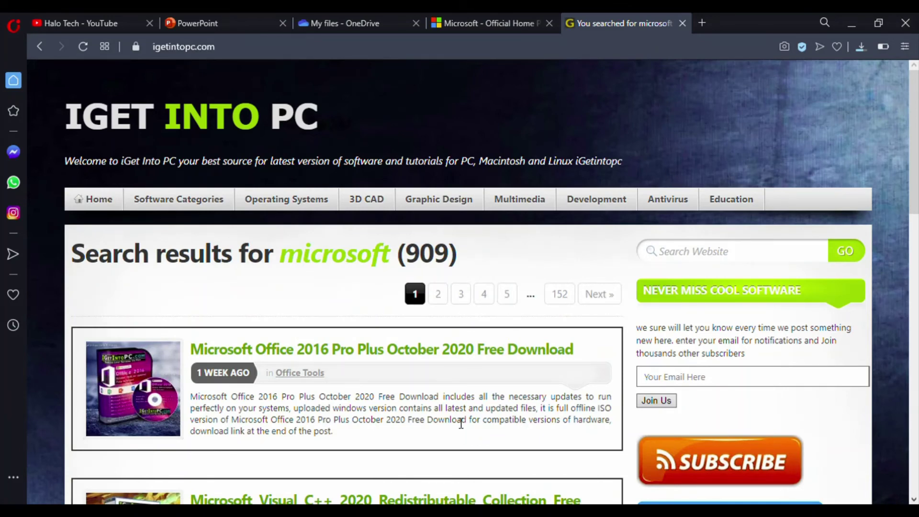
Find the Microsoft Office 2019 Professional Plus May 2020 Free Download entry in the search results and open its page.
scroll(461, 423, down, 3)
scroll(461, 422, down, 2)
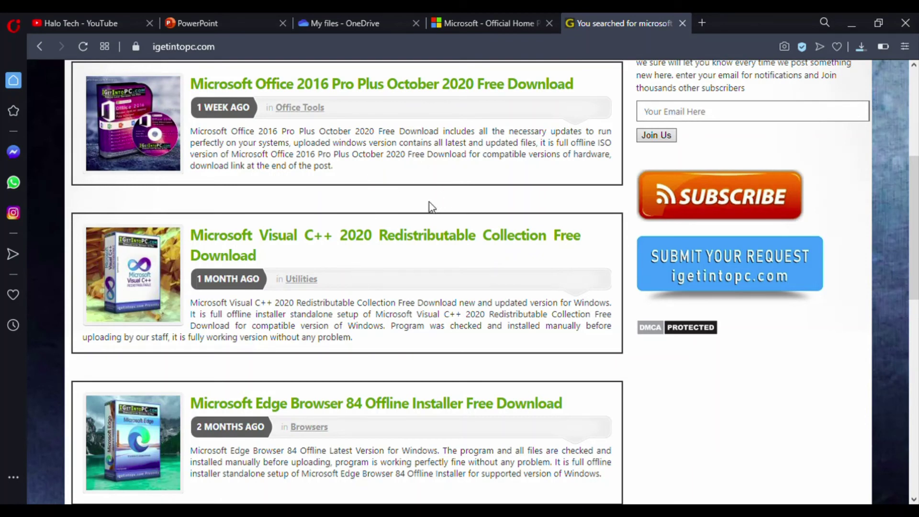
scroll(360, 287, down, 5)
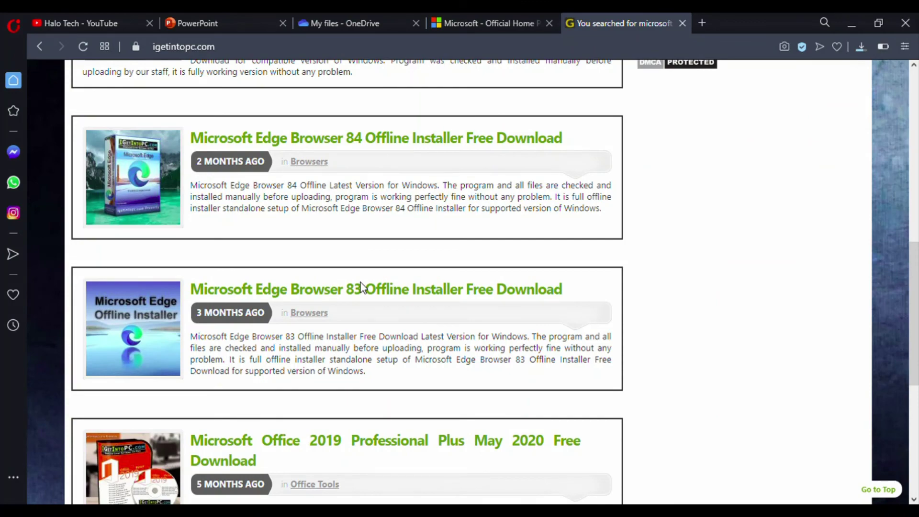
scroll(360, 287, up, 9)
scroll(361, 287, down, 8)
scroll(363, 288, down, 2)
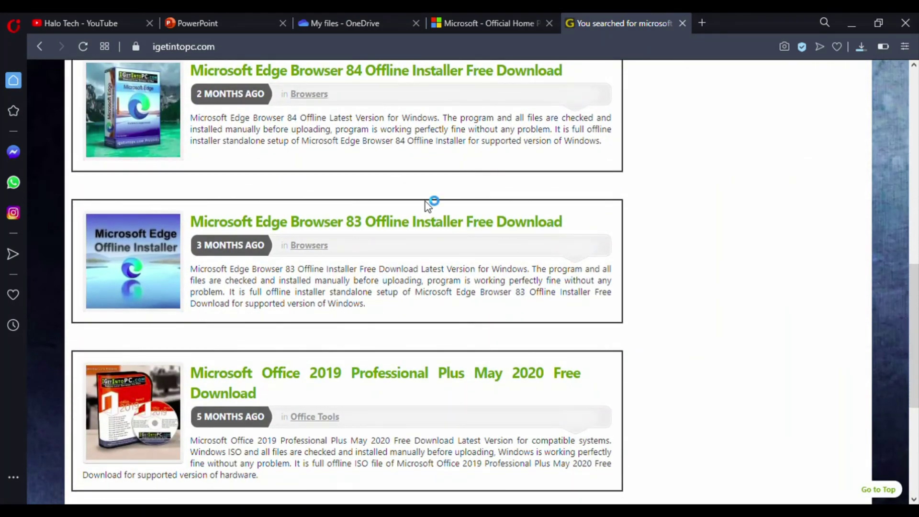
scroll(425, 202, up, 10)
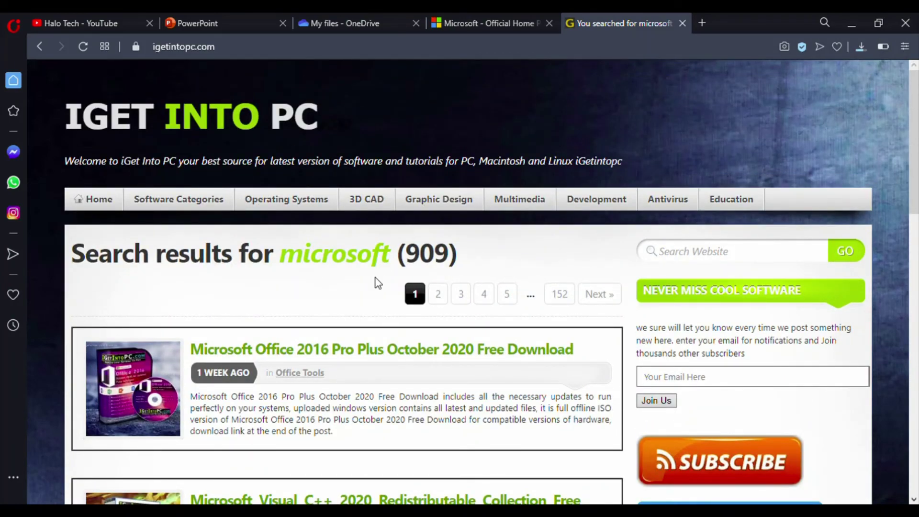
scroll(370, 322, down, 7)
scroll(369, 322, down, 5)
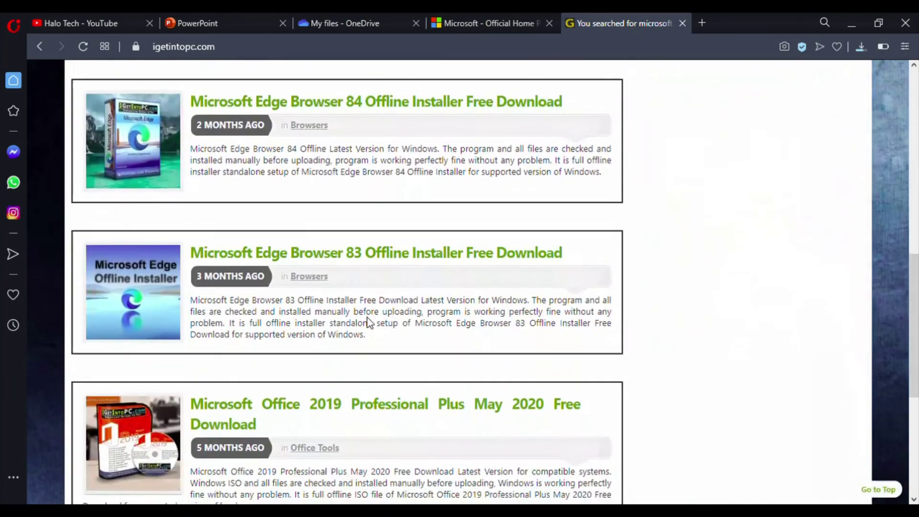
scroll(389, 305, down, 2)
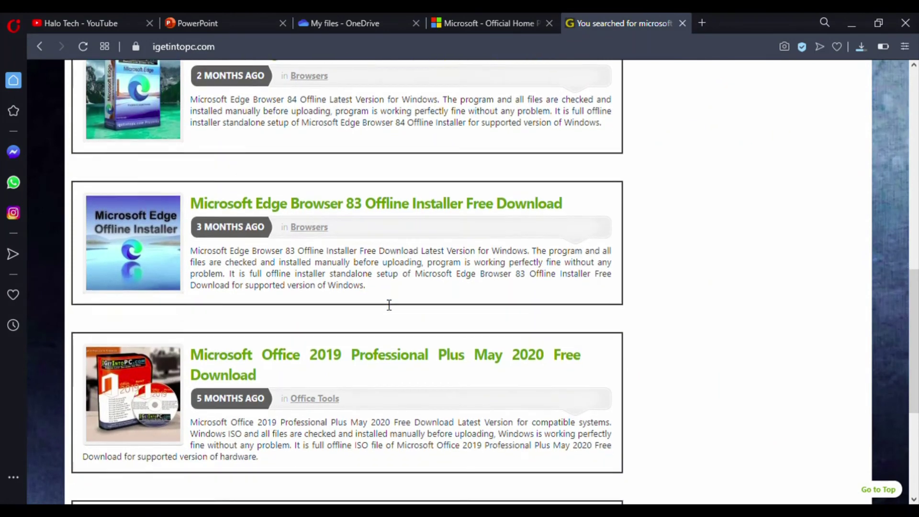
click(377, 331)
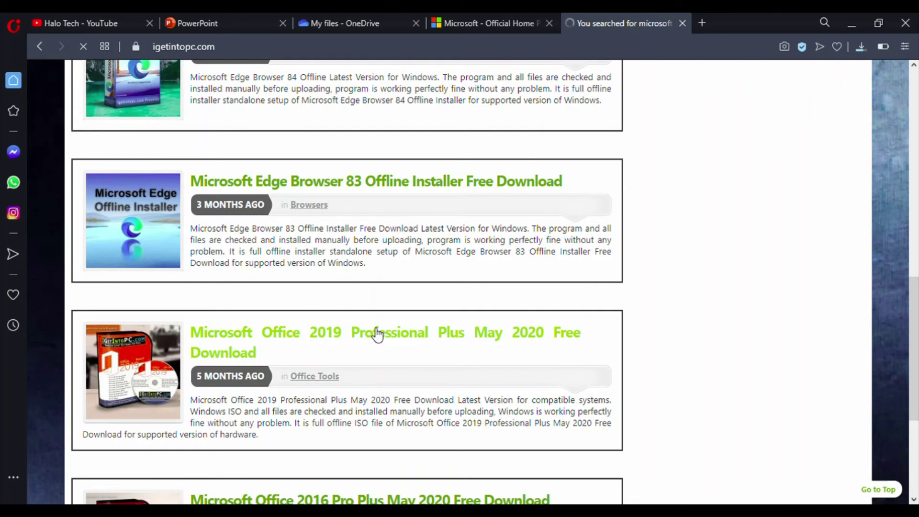
click(378, 335)
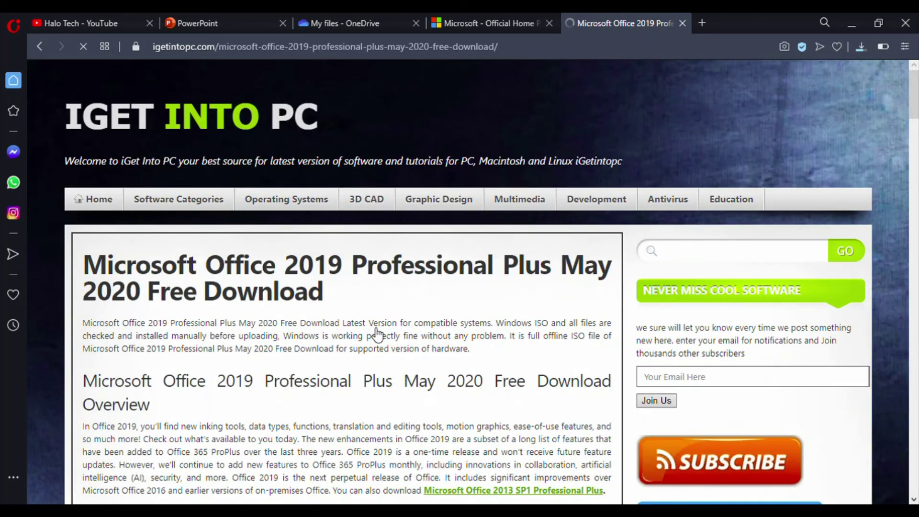
Look through the Office 2019 page's overview, features and system requirements to reach the download section.
scroll(396, 396, down, 6)
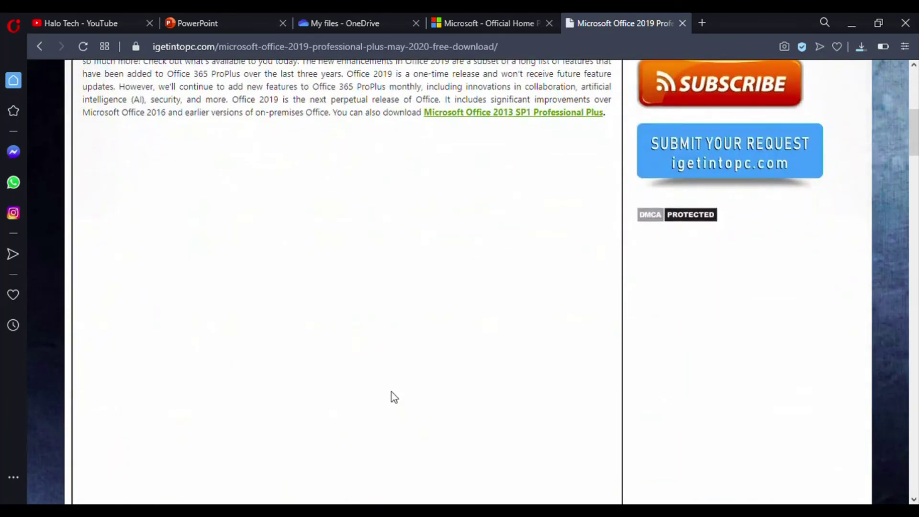
scroll(394, 397, down, 8)
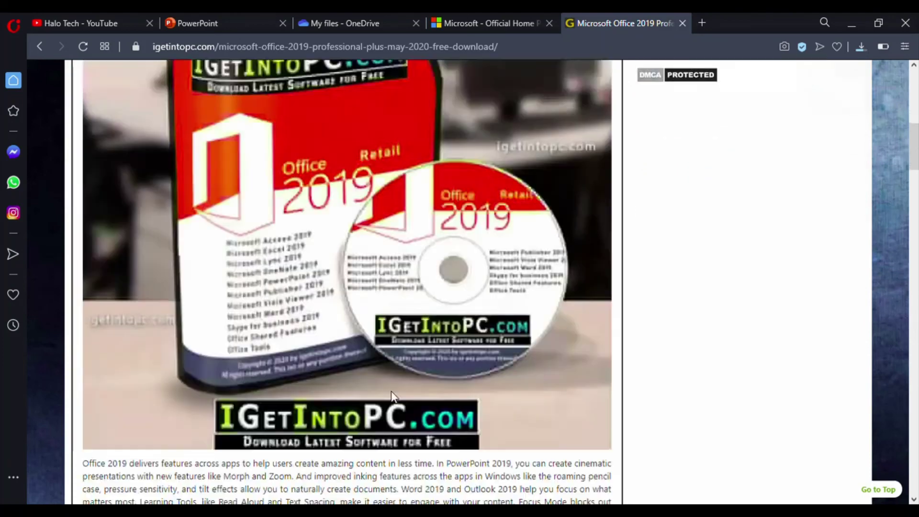
scroll(394, 398, down, 10)
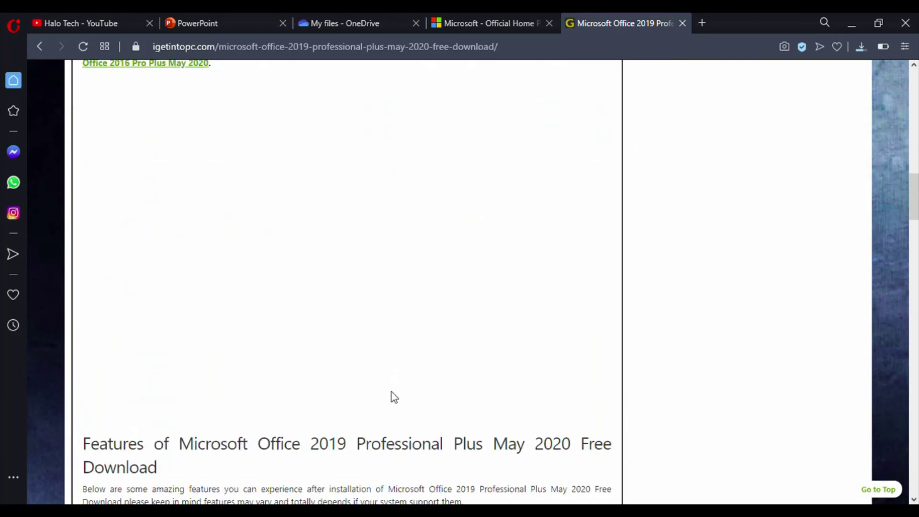
scroll(394, 398, down, 15)
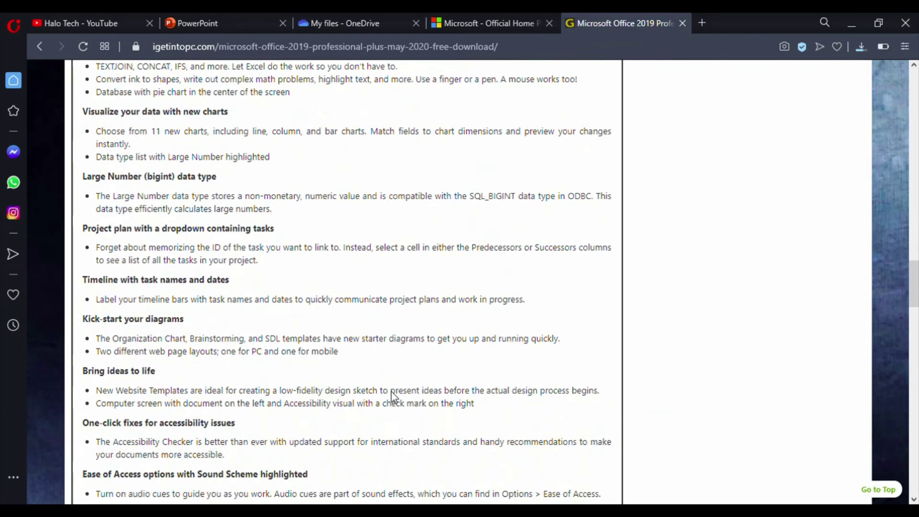
scroll(394, 397, down, 9)
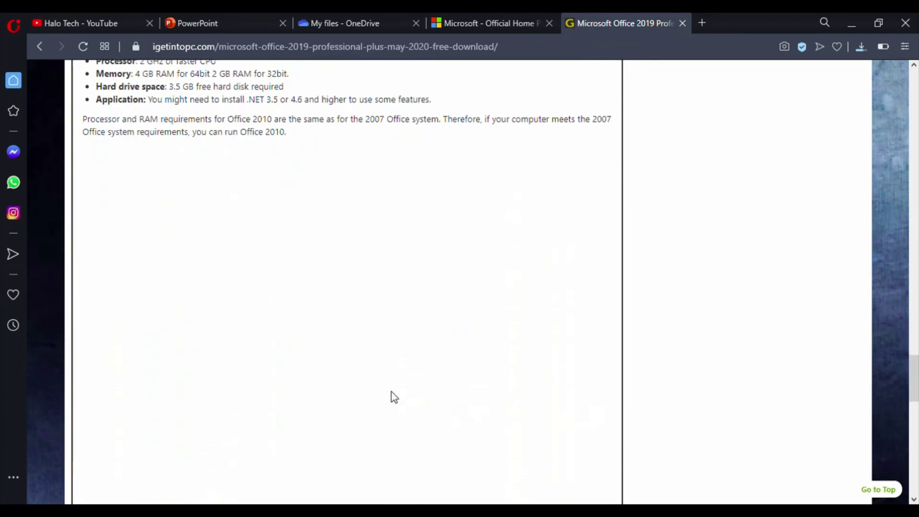